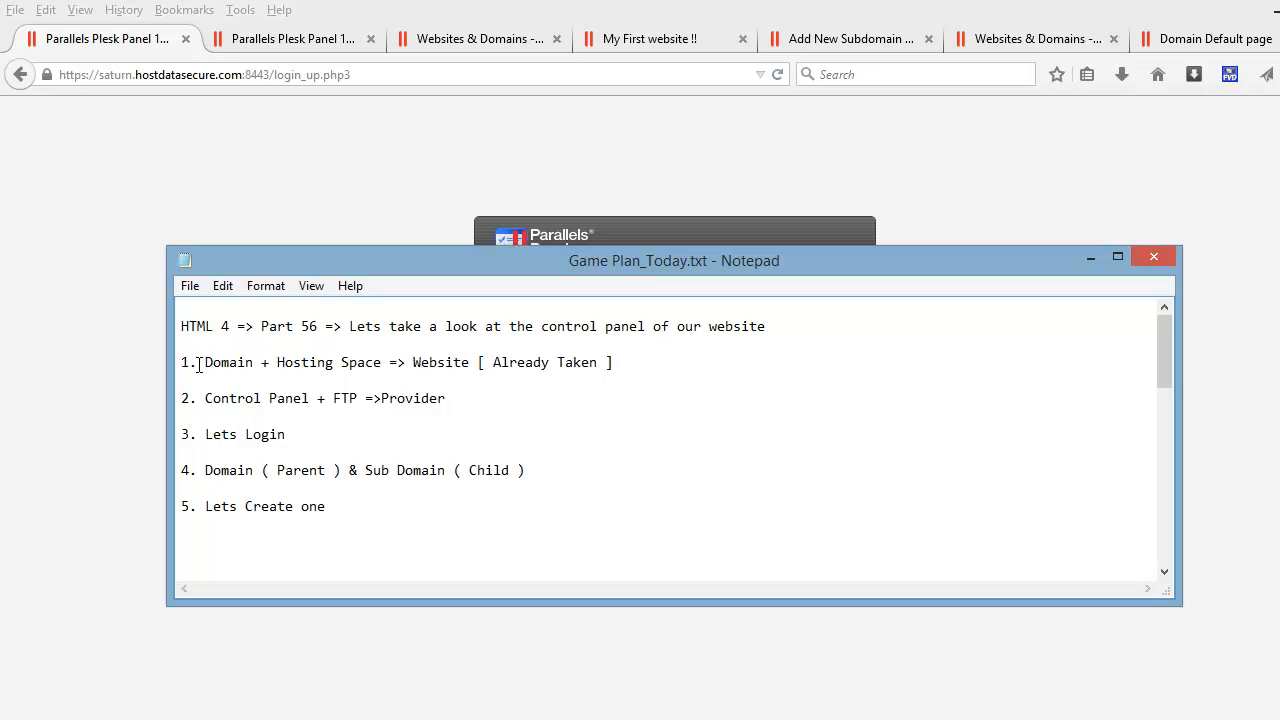
# Step: Review the plan notes on domain and hosting, control panel with FTP, and login, and view the example website
pyautogui.moveTo(199, 365); pyautogui.dragTo(386, 364)
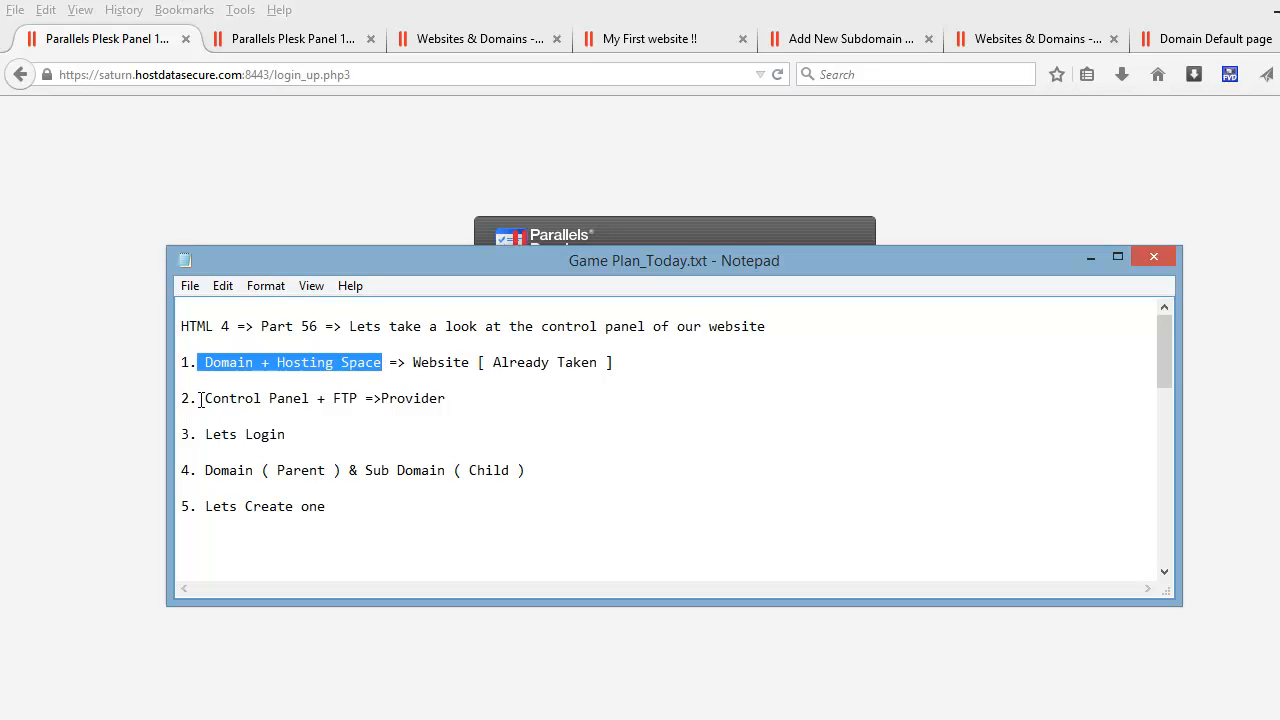
pyautogui.moveTo(200, 399); pyautogui.dragTo(358, 396)
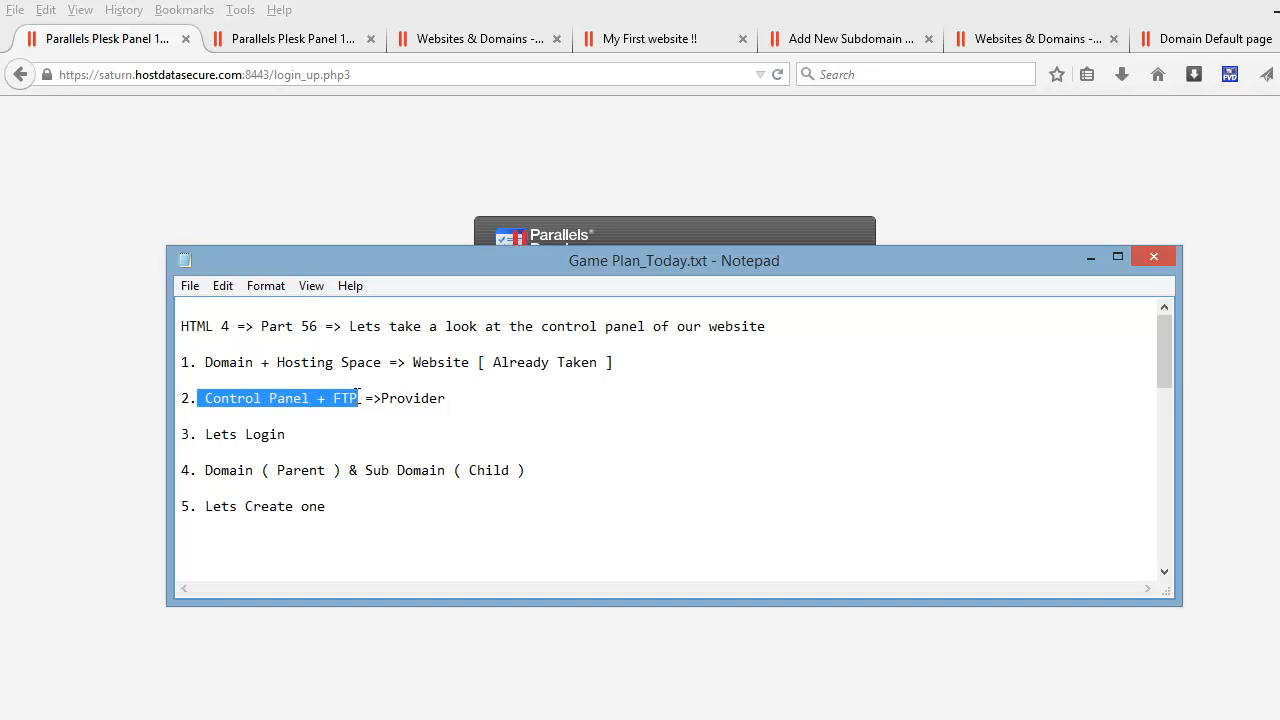
pyautogui.click(640, 36)
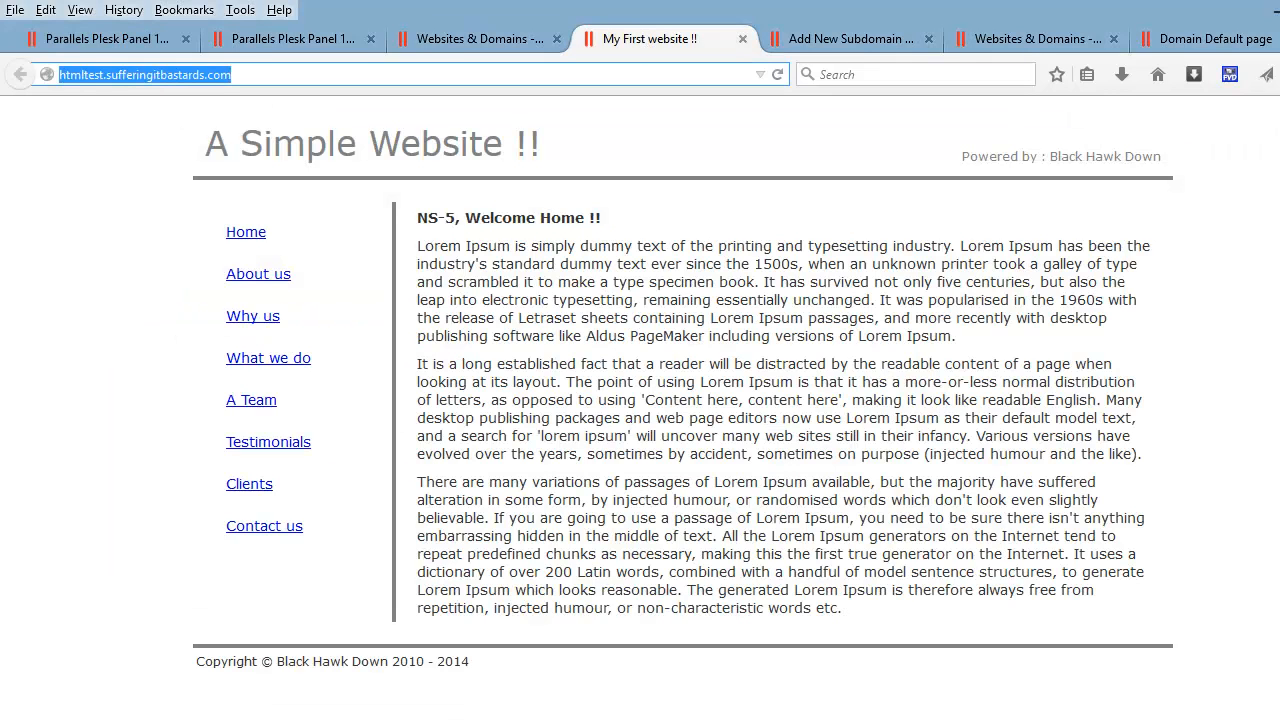
pyautogui.hotkey('alt', 'Tab')
pyautogui.doubleClick(266, 400)
pyautogui.click(312, 398)
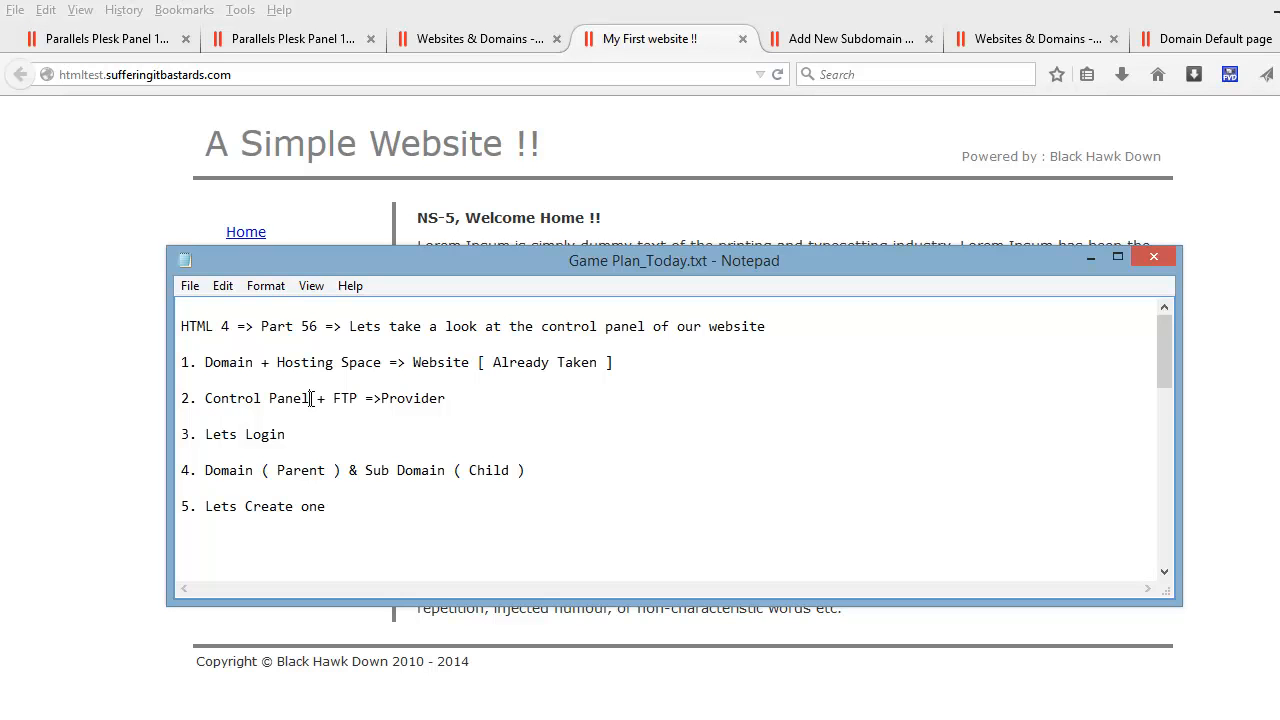
pyautogui.click(1200, 719)
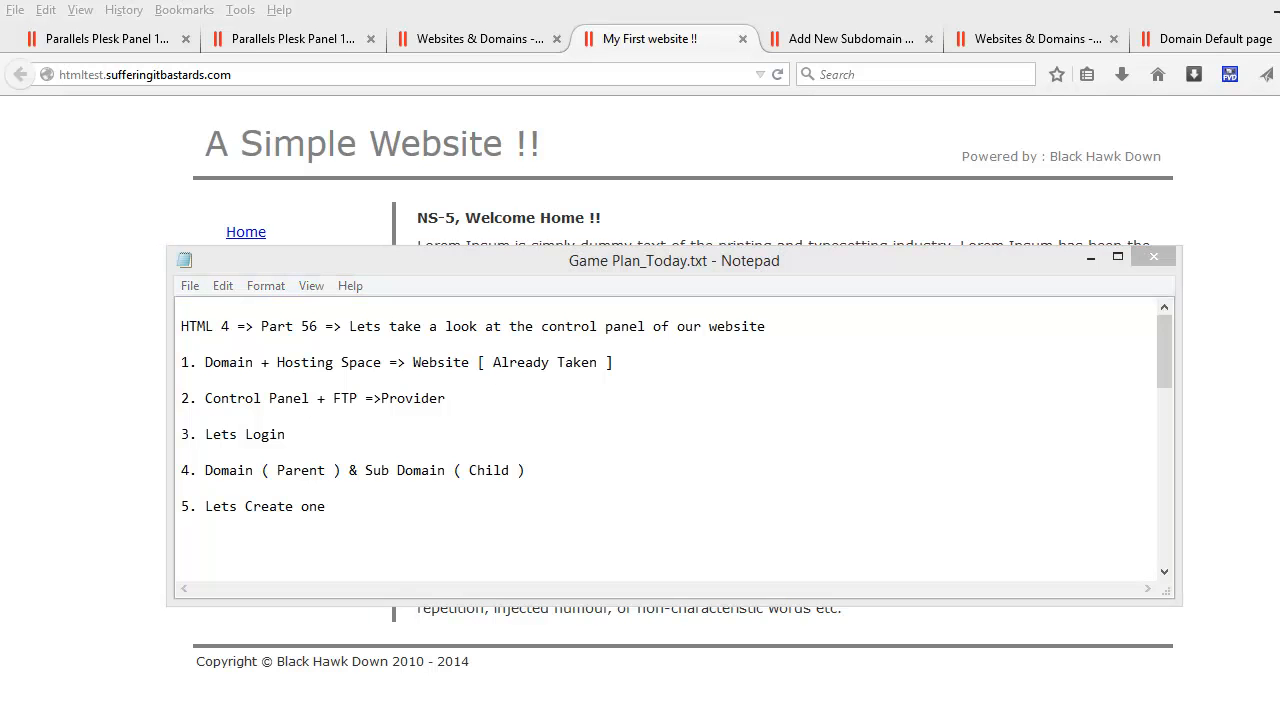
pyautogui.moveTo(312, 442); pyautogui.dragTo(198, 445)
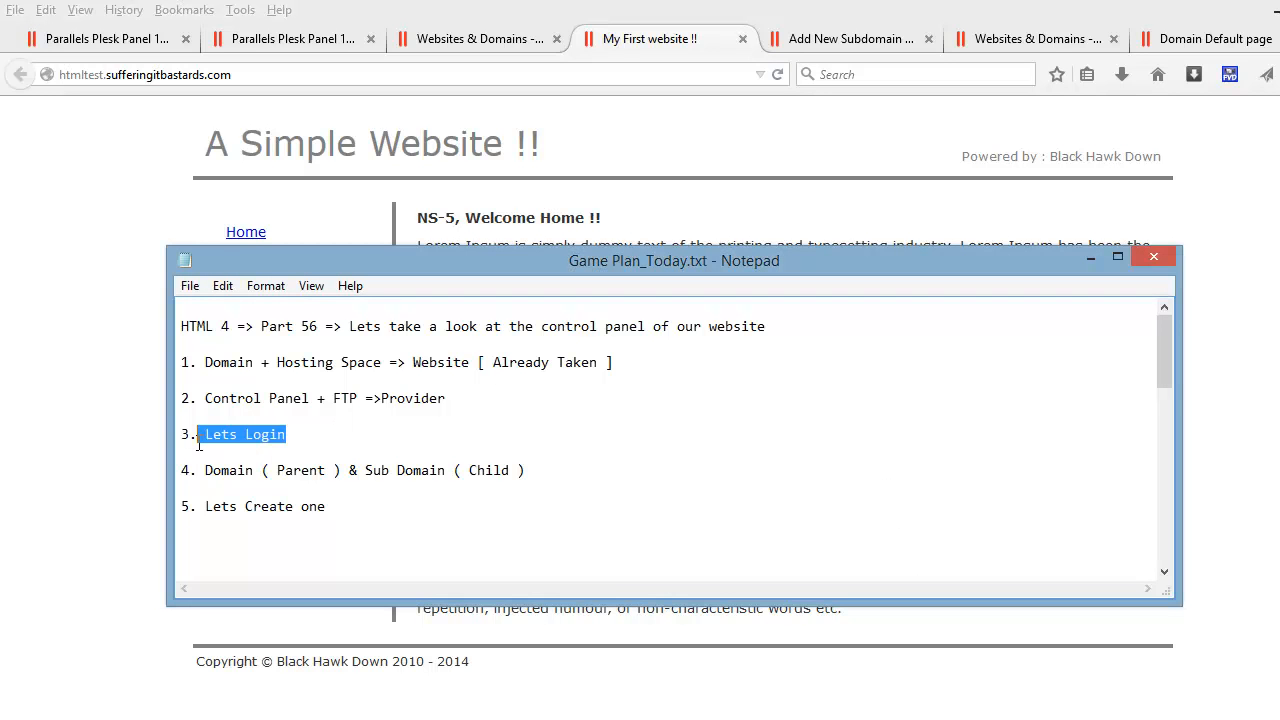
# Step: View the Parallels Panel login page and its address, and bring up the logged-in panel's home page
pyautogui.click(106, 38)
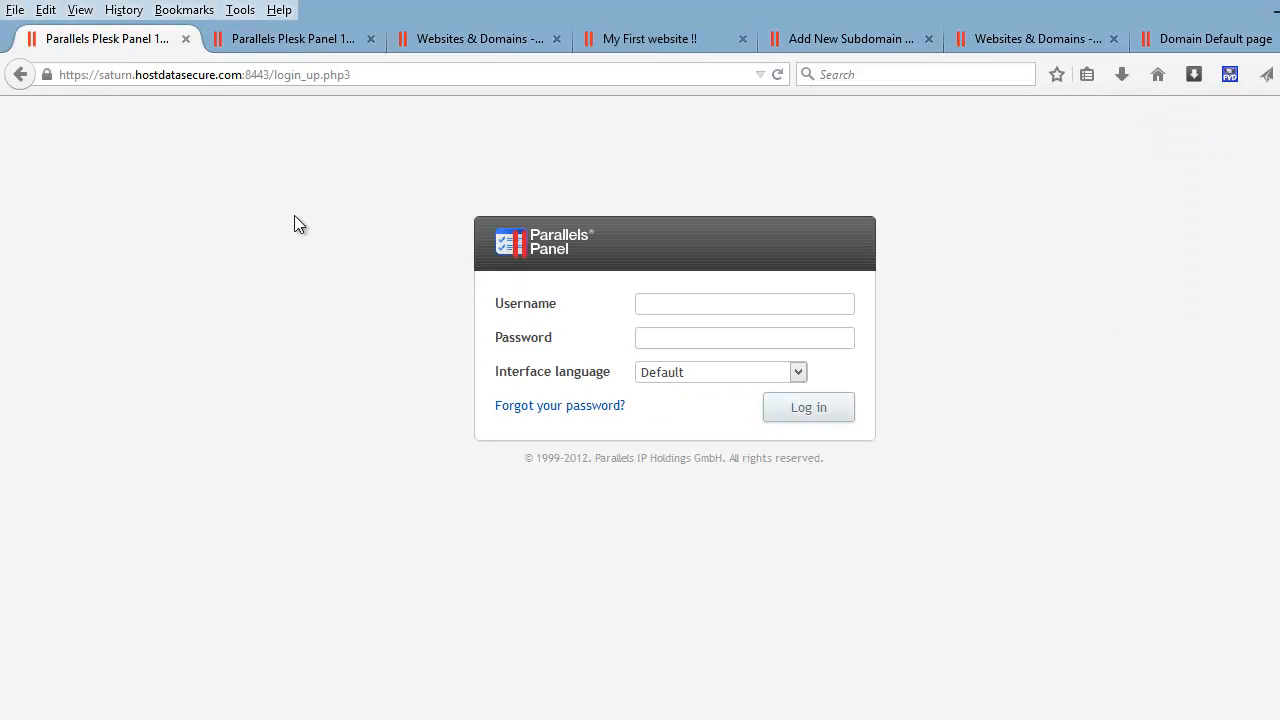
pyautogui.click(223, 72)
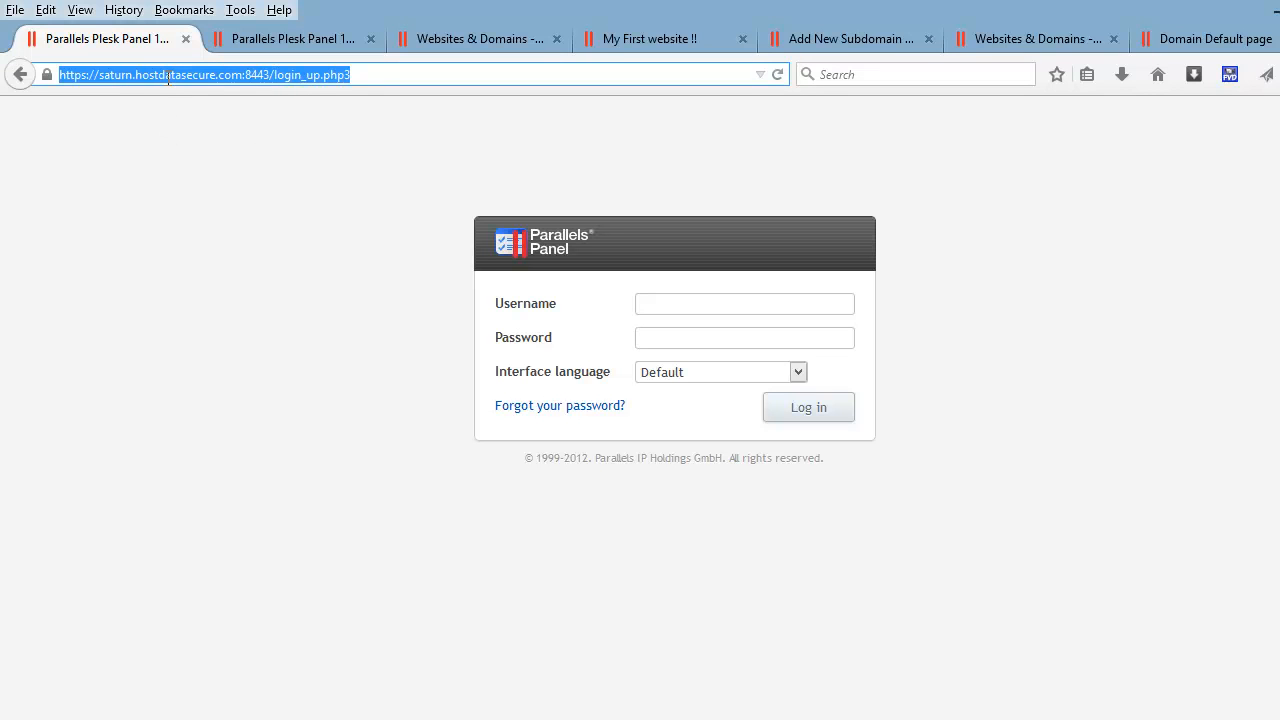
pyautogui.click(179, 170)
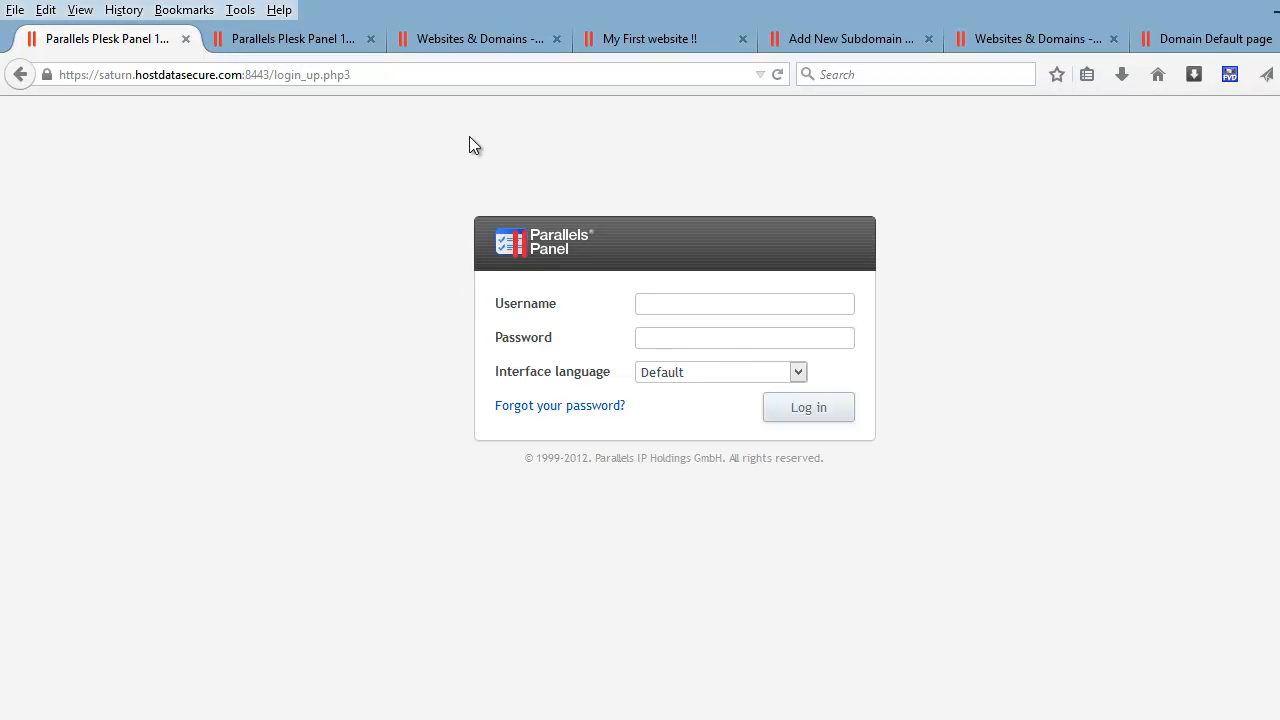
pyautogui.click(317, 40)
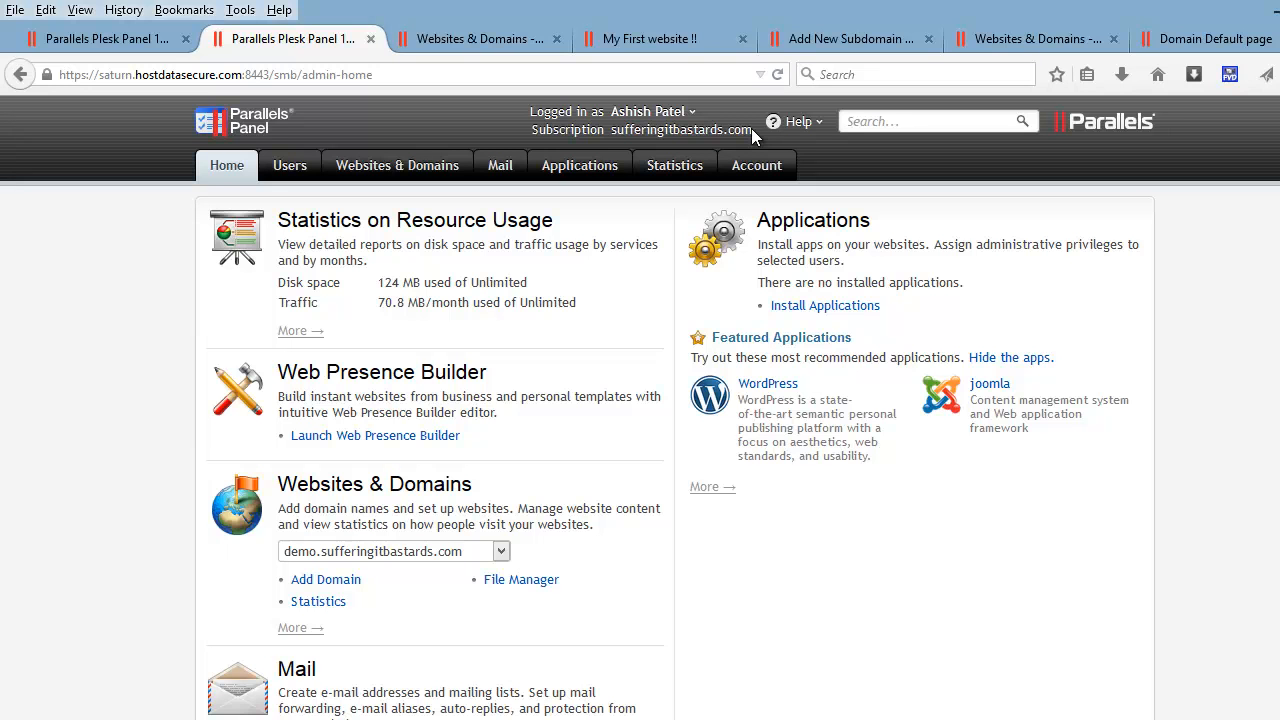
# Step: Check the plan notes and examine the subdomain and parent domain parts of the example website's address, htmltest.sufferingitbastards.com
pyautogui.hotkey('alt', 'Tab')
pyautogui.click(316, 505)
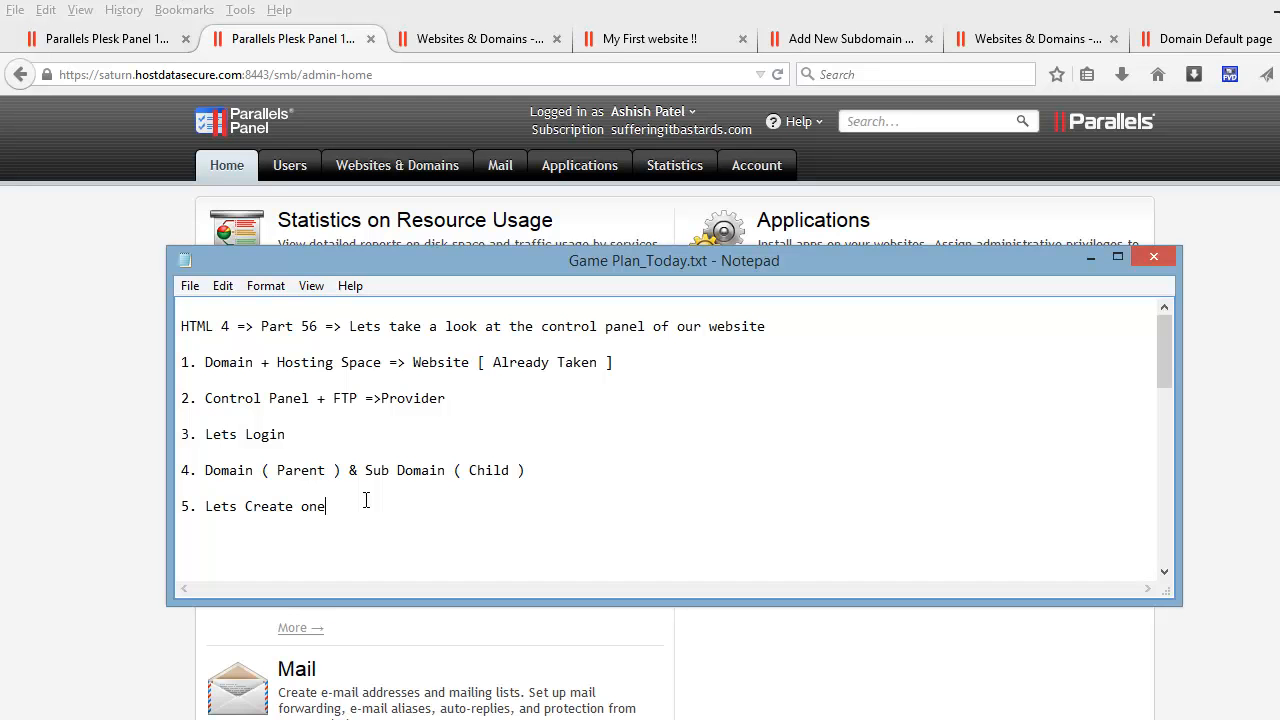
pyautogui.click(658, 40)
pyautogui.doubleClick(82, 74)
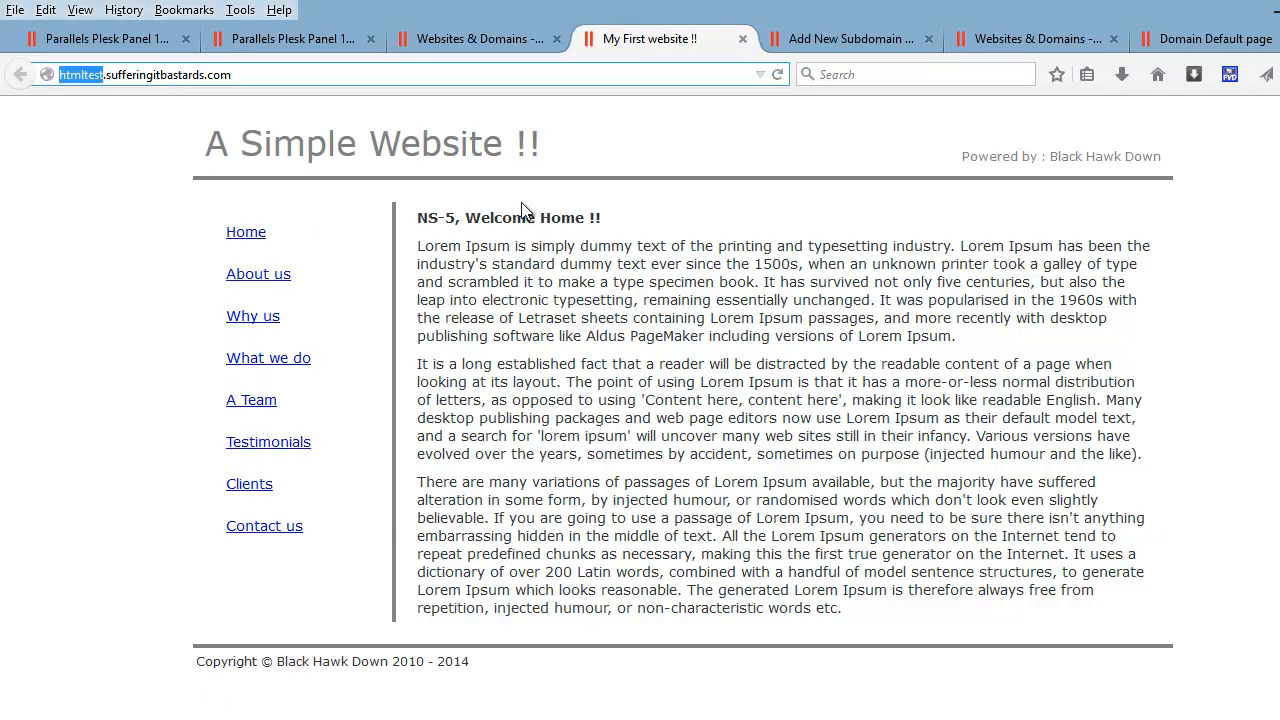
pyautogui.click(130, 113)
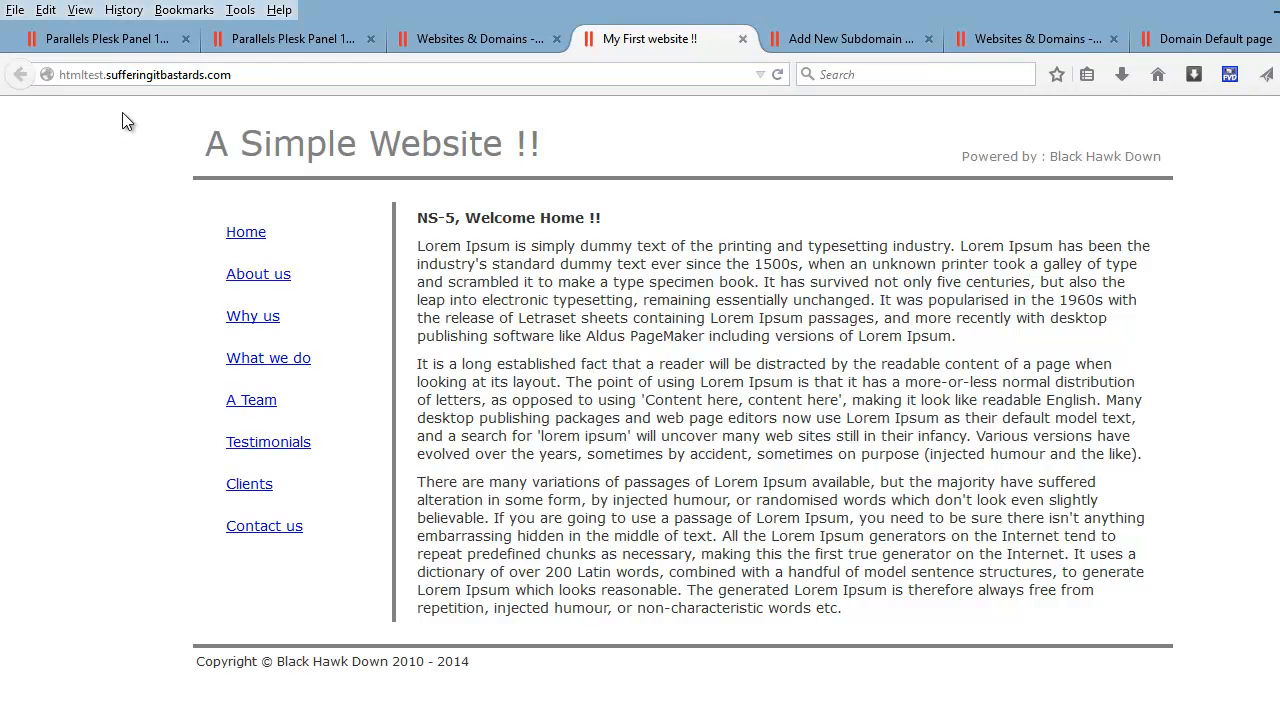
pyautogui.doubleClick(171, 77)
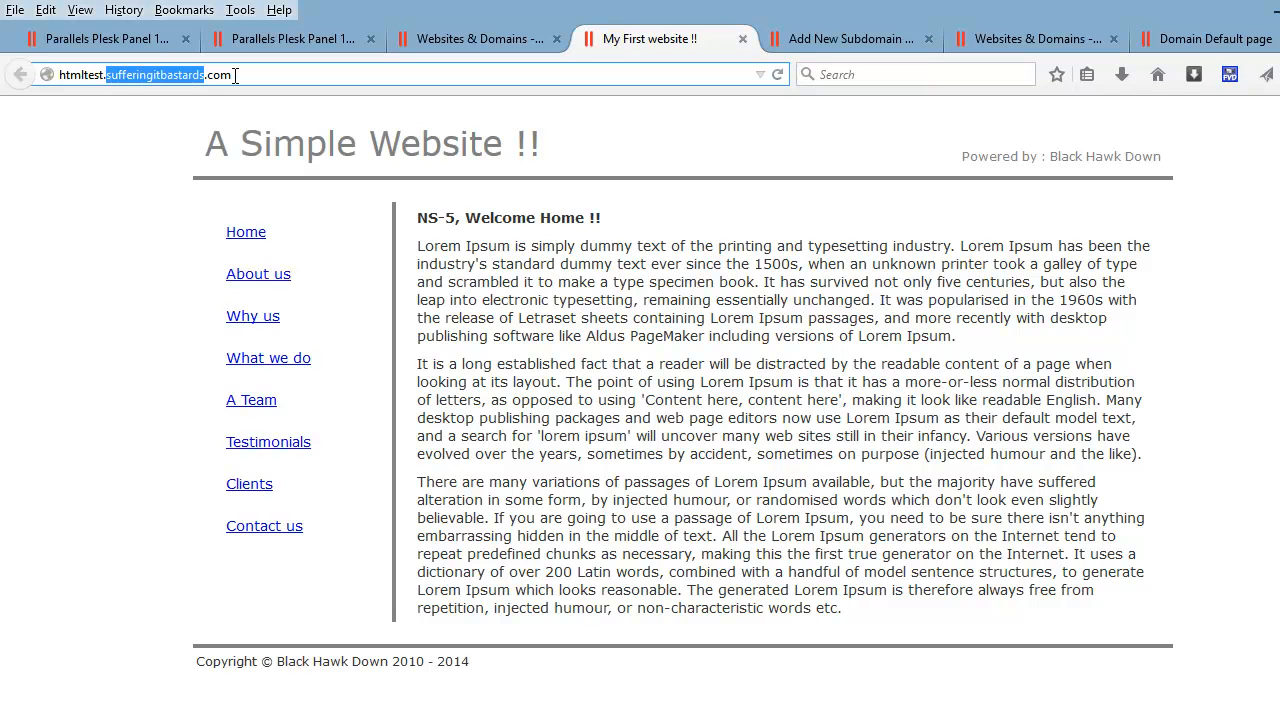
pyautogui.moveTo(235, 75); pyautogui.dragTo(110, 86)
pyautogui.doubleClick(80, 76)
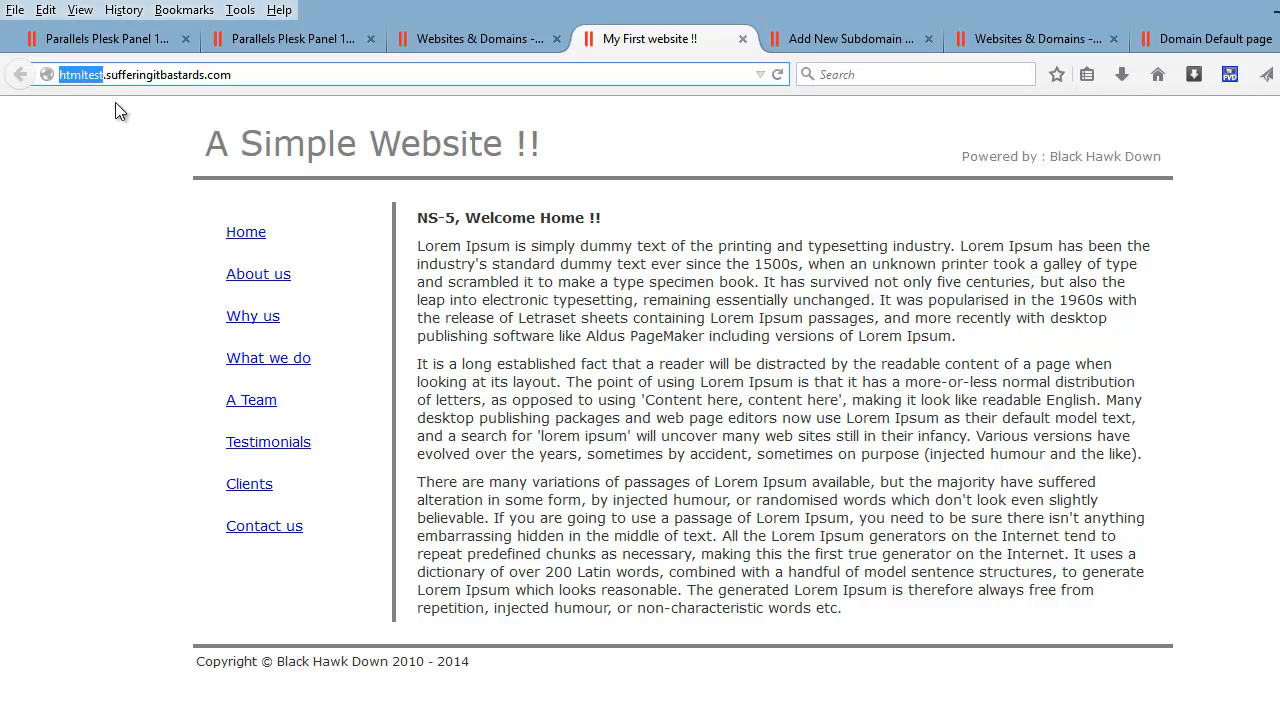
pyautogui.doubleClick(163, 75)
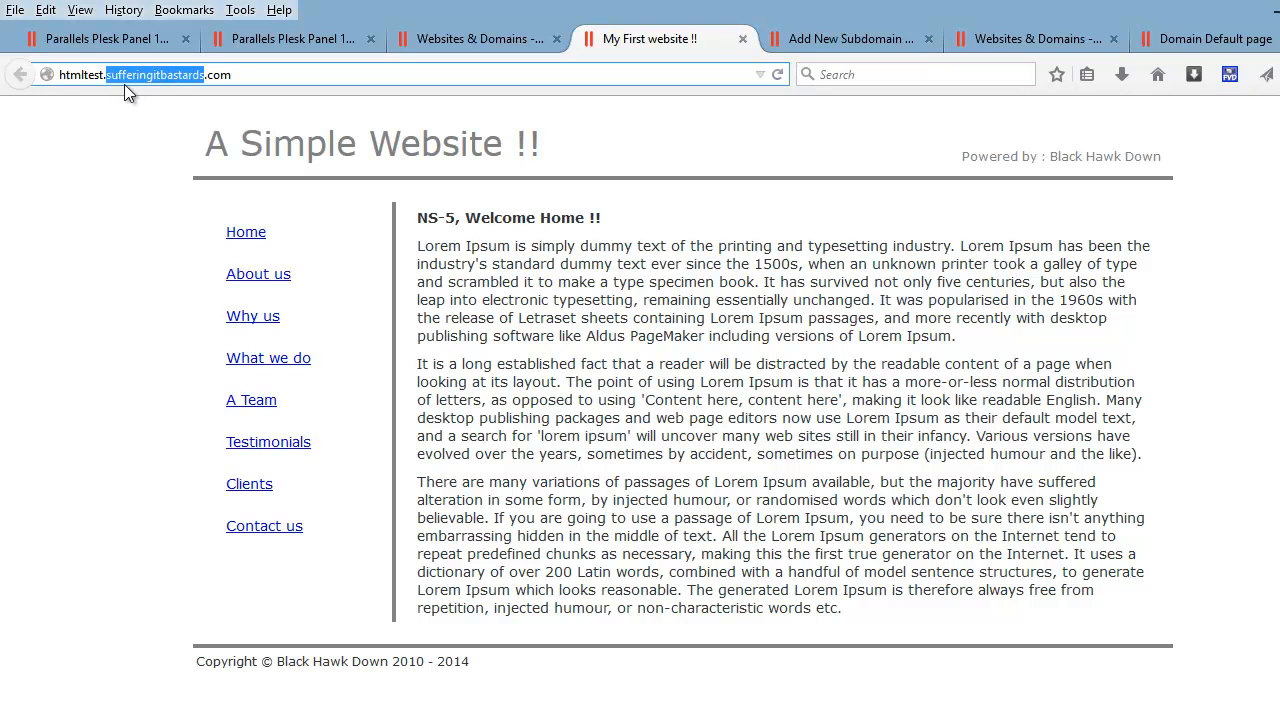
pyautogui.doubleClick(89, 76)
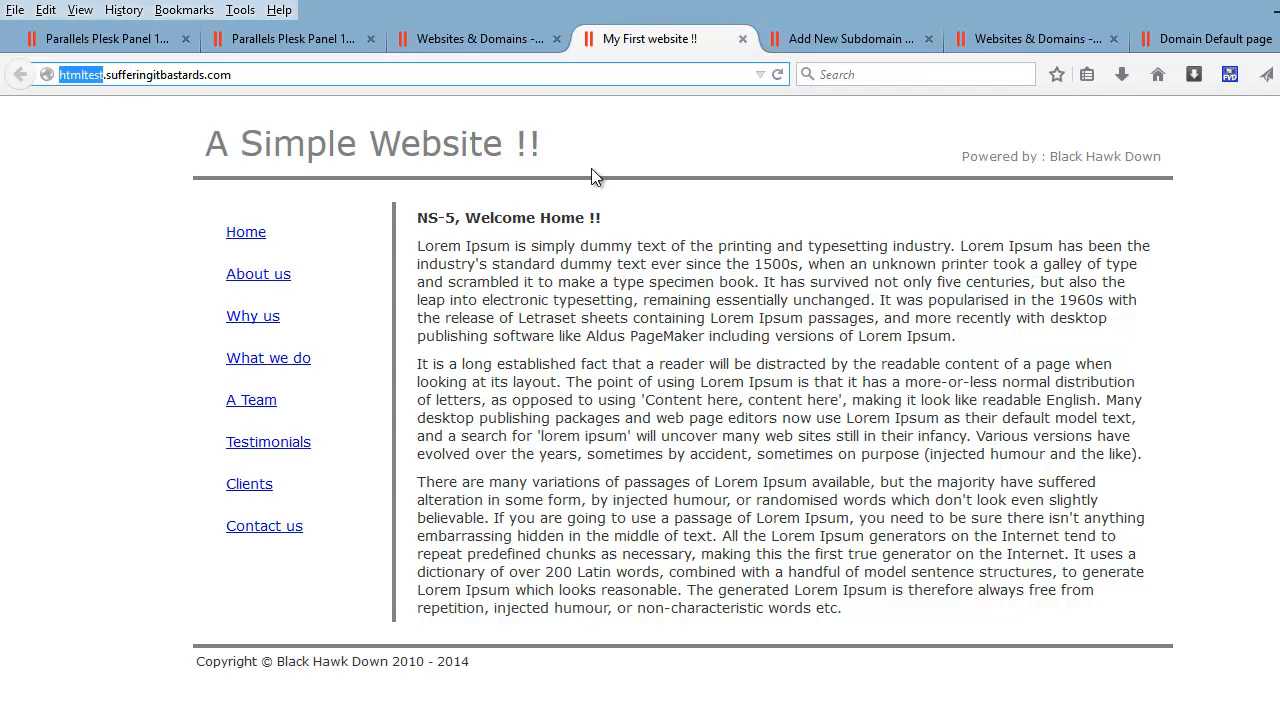
# Step: Compare the example website's address with the domains and subdomains listed on the original Websites & Domains page
pyautogui.click(326, 42)
pyautogui.click(420, 40)
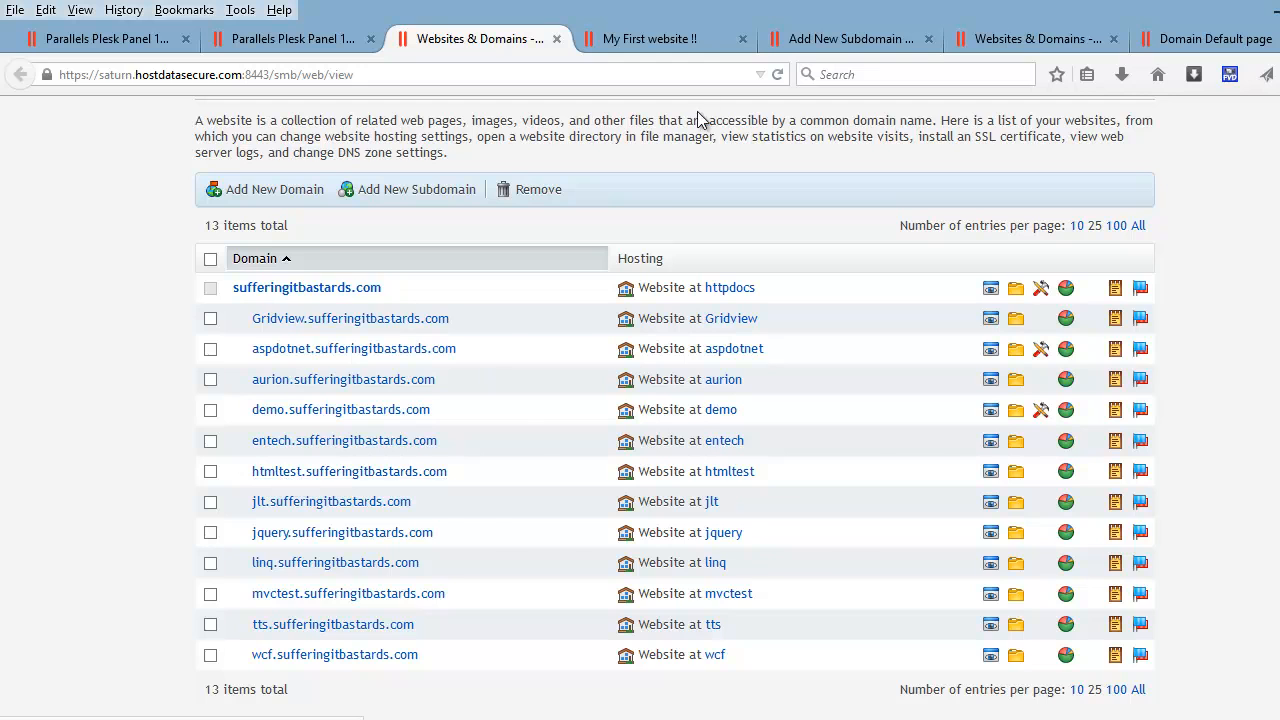
pyautogui.click(668, 43)
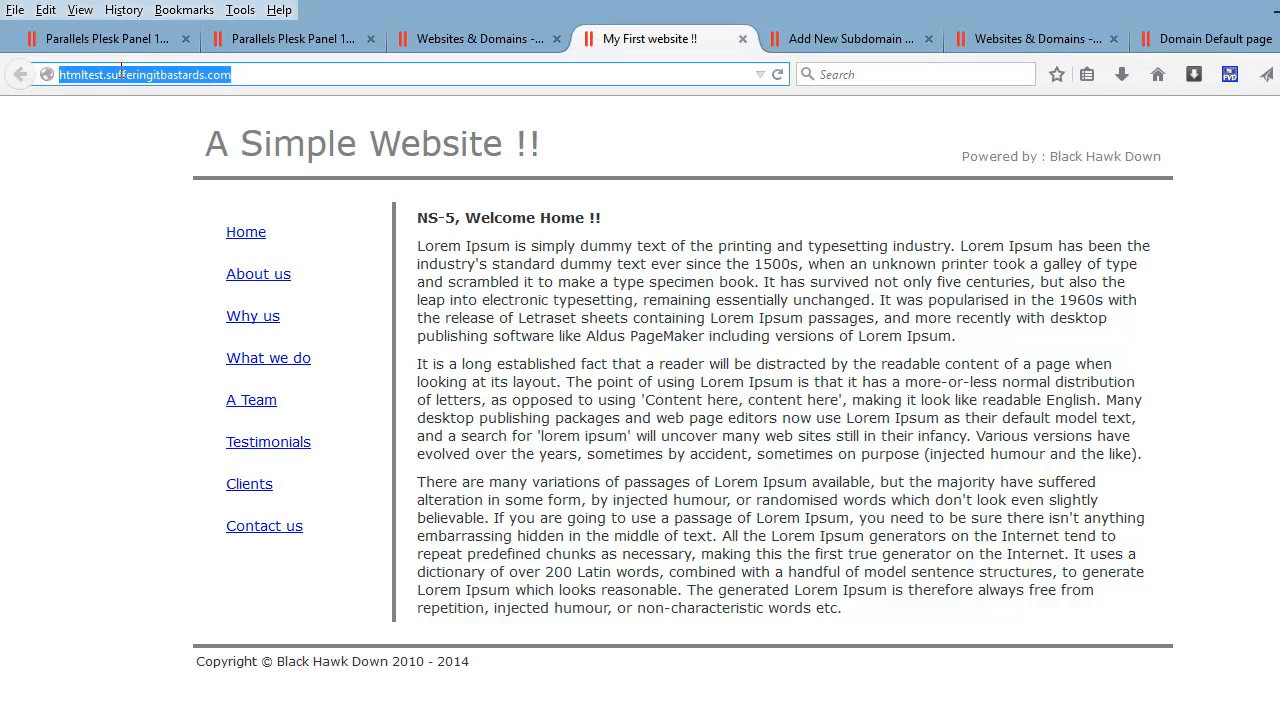
pyautogui.click(439, 38)
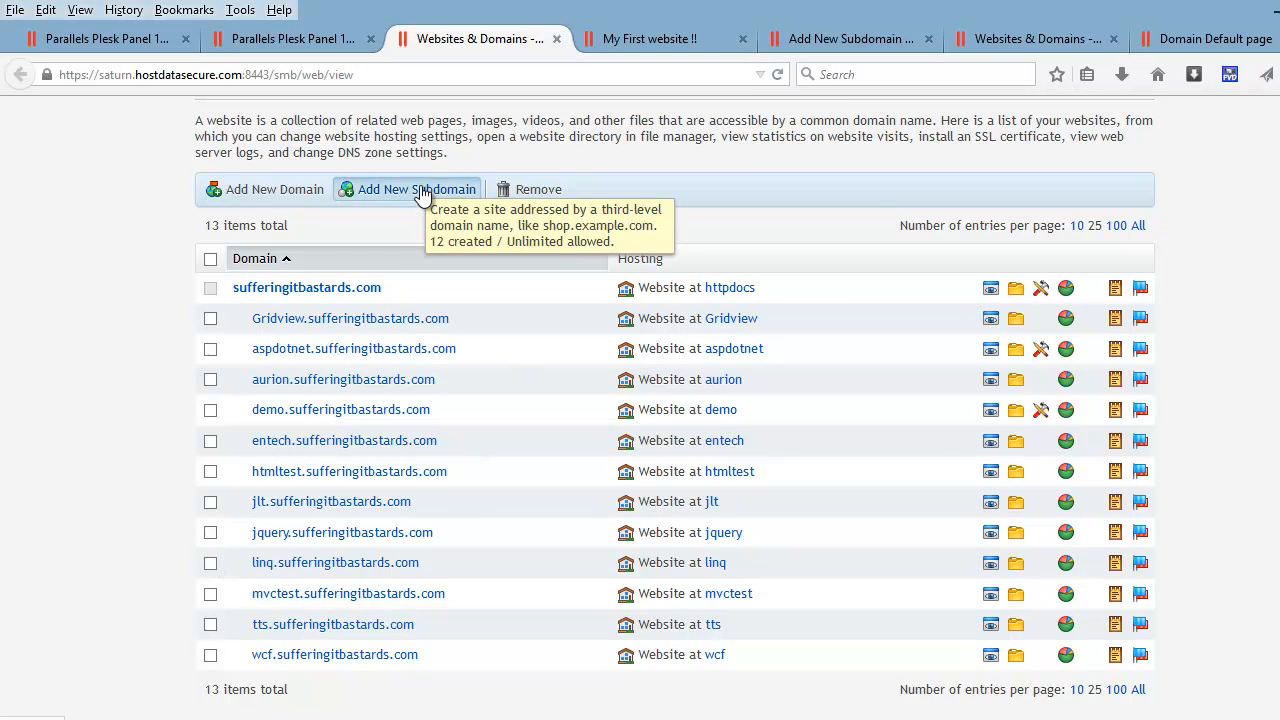
# Step: Review the Add New Subdomain form's subdomain name "ok", the parent domain and the document root "ok"
pyautogui.click(790, 38)
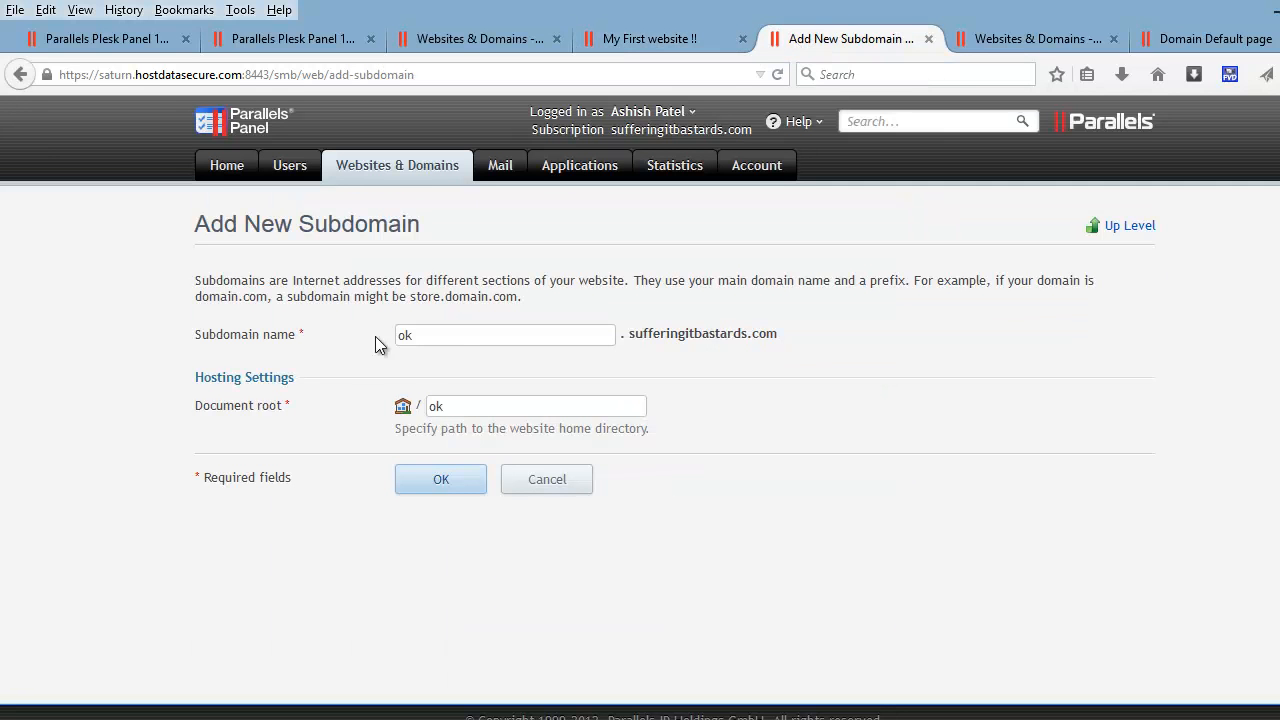
pyautogui.moveTo(466, 342); pyautogui.dragTo(270, 356)
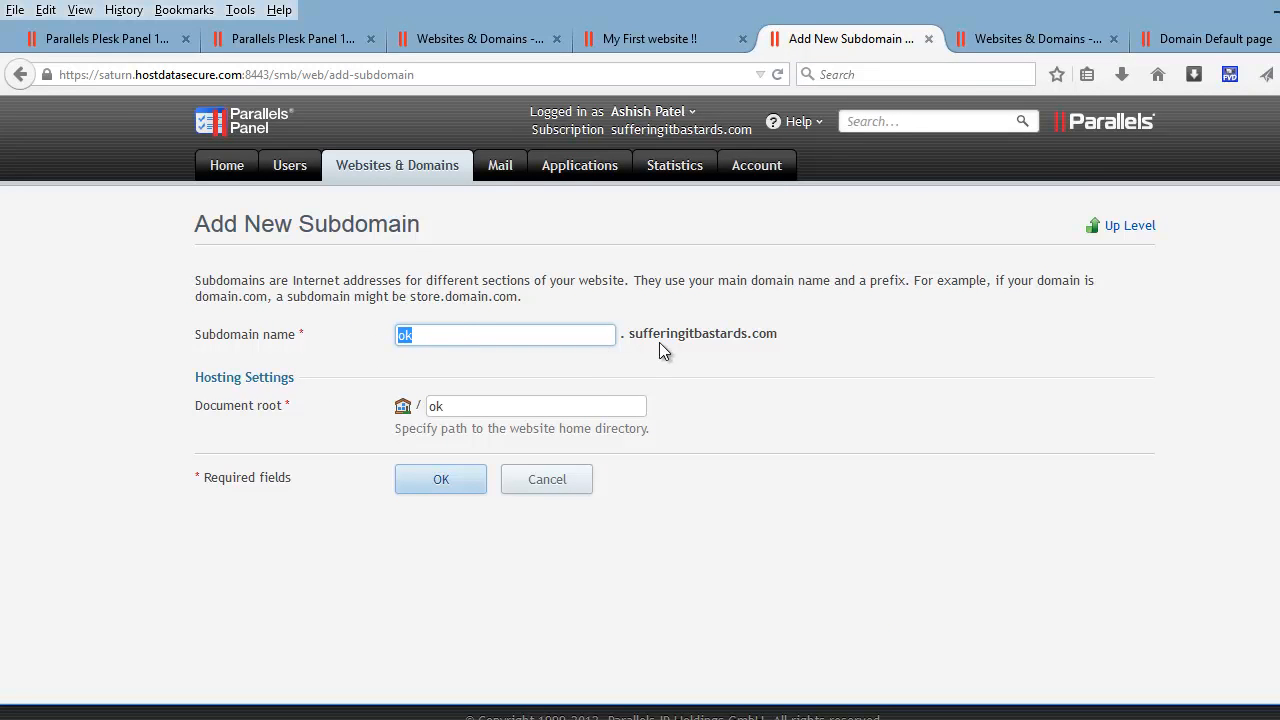
pyautogui.moveTo(446, 405); pyautogui.dragTo(368, 404)
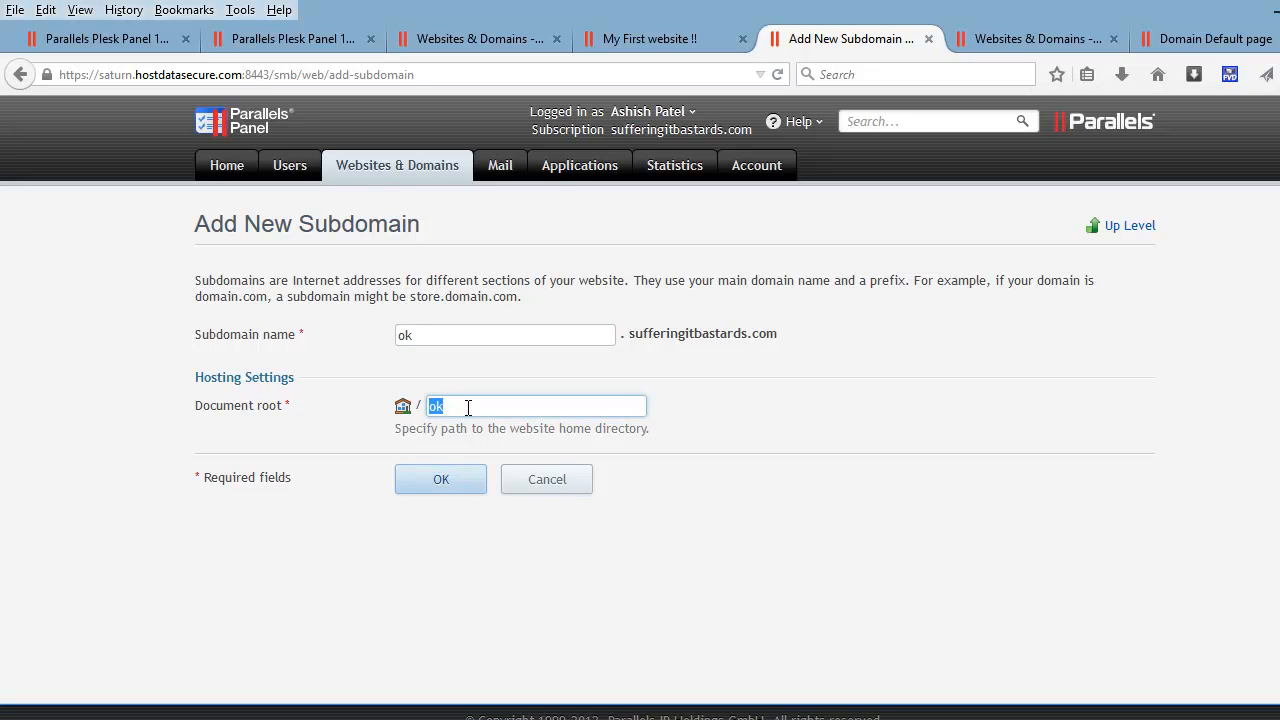
pyautogui.click(426, 336)
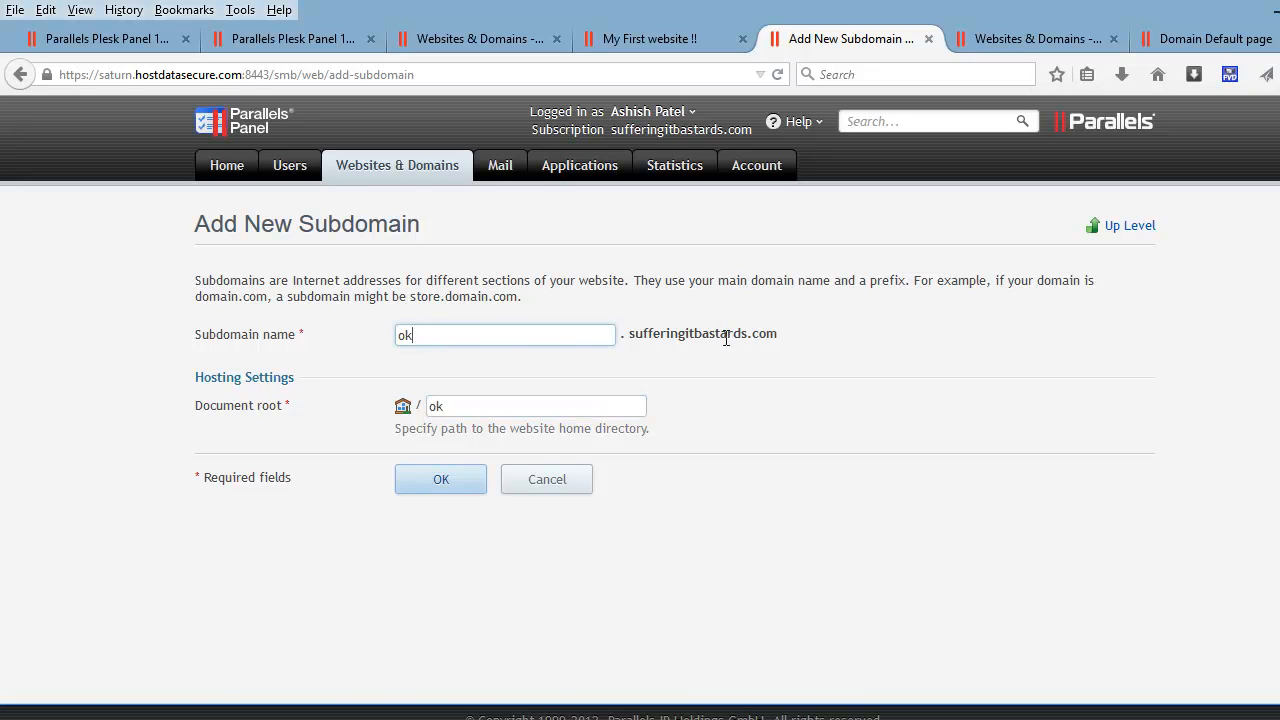
pyautogui.moveTo(783, 337); pyautogui.dragTo(635, 336)
pyautogui.moveTo(486, 408); pyautogui.dragTo(401, 405)
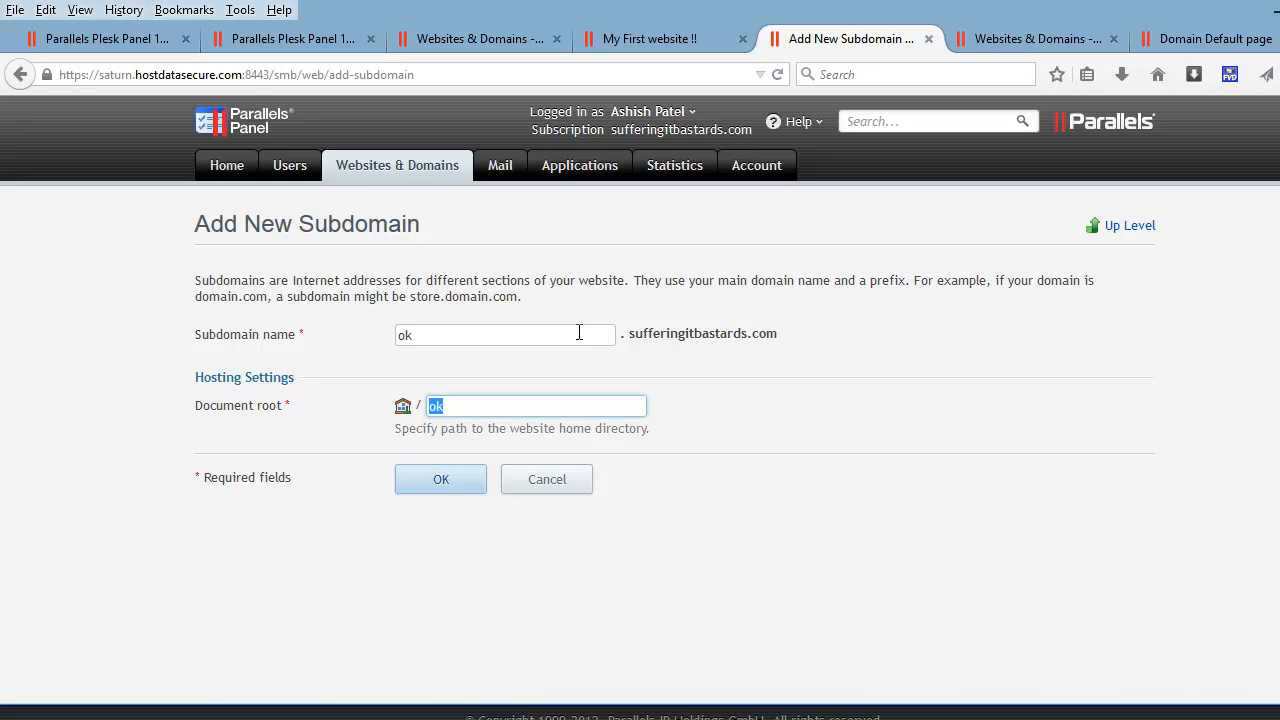
# Step: Look for ok.sufferingitbastards.com in the updated Websites & Domains list, comparing it with the subdomain form
pyautogui.click(1040, 39)
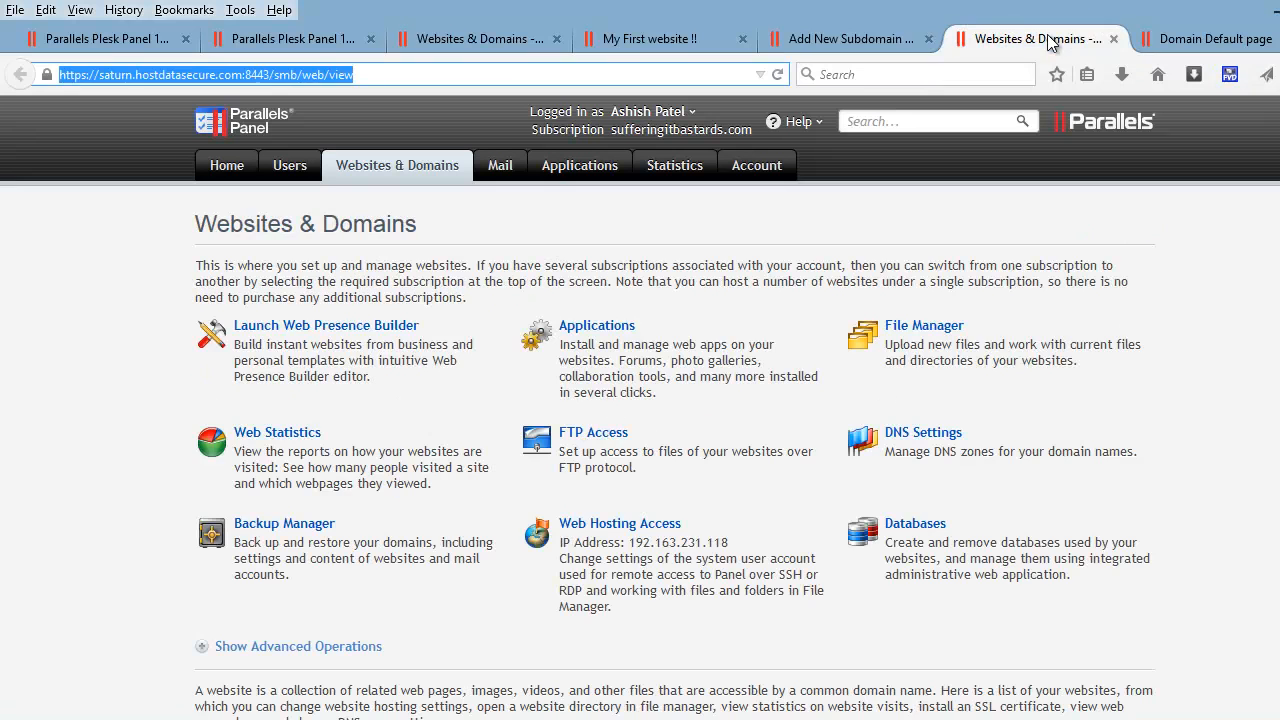
pyautogui.click(800, 44)
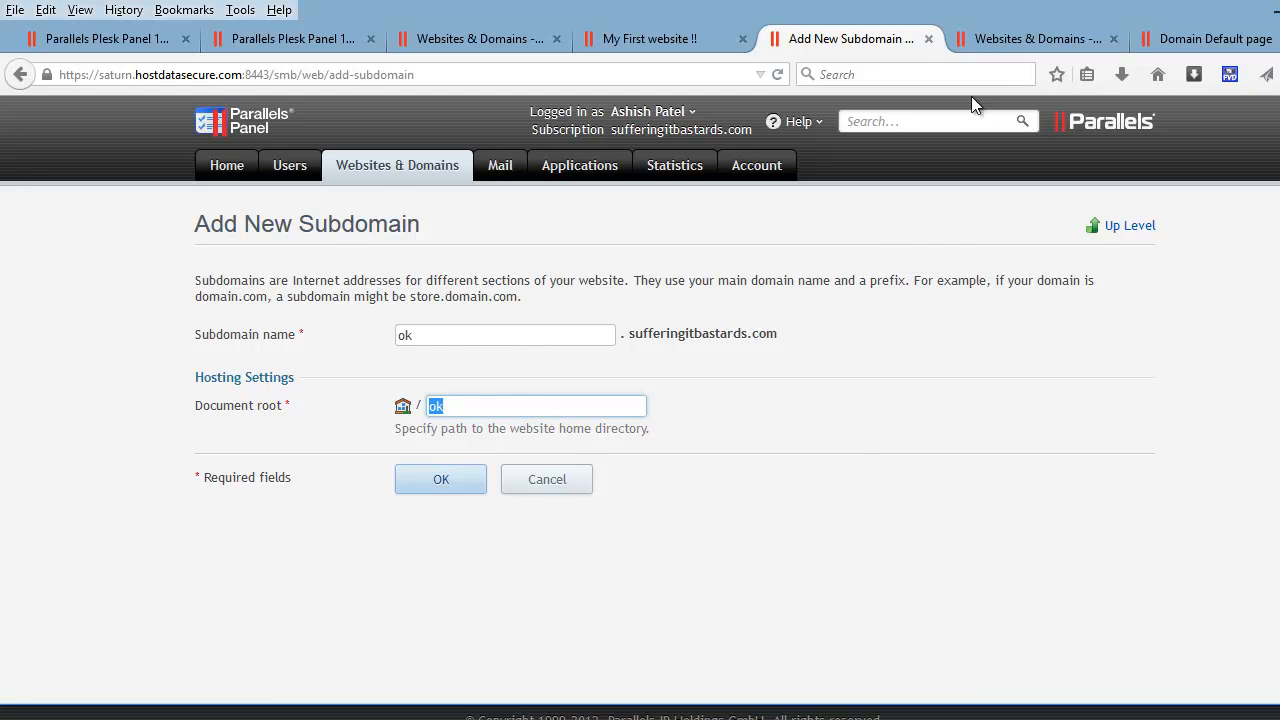
pyautogui.click(1012, 42)
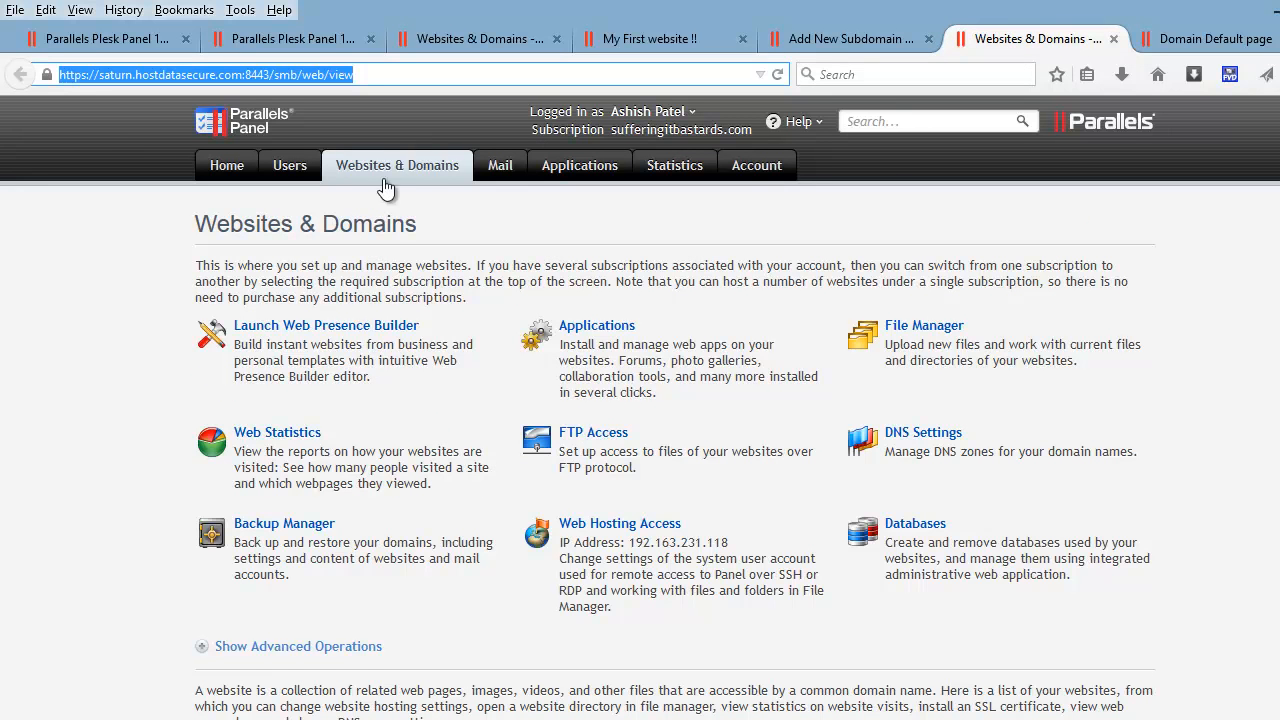
pyautogui.scroll(-5, 460, 440)
pyautogui.scroll(-3, 460, 440)
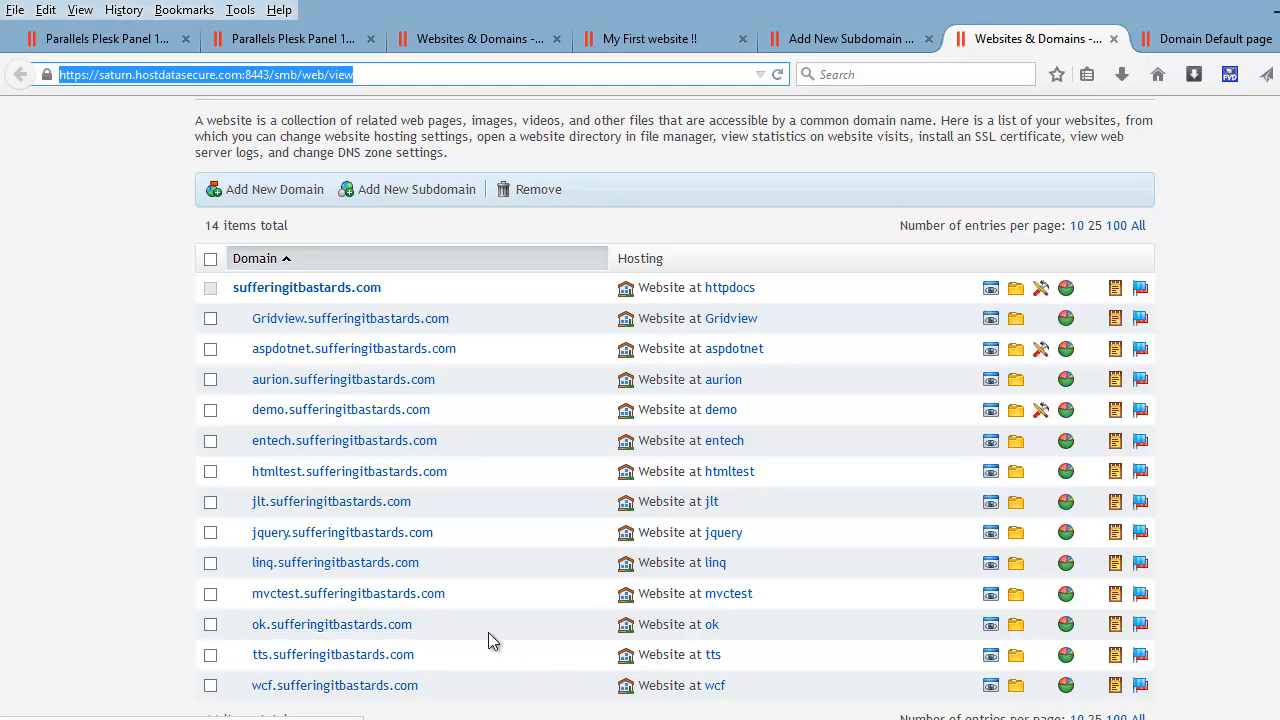
# Step: Switch to FileZilla and connect to the saved RockPortCity site
pyautogui.click(651, 719)
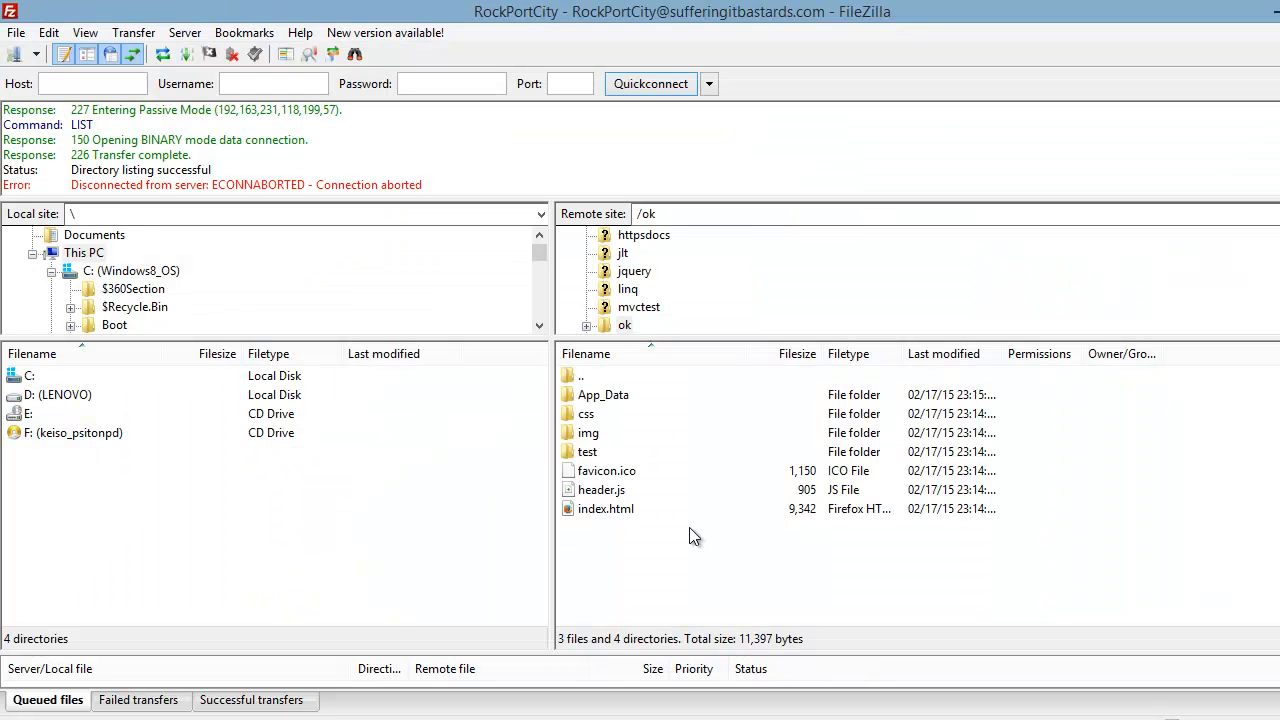
pyautogui.click(36, 56)
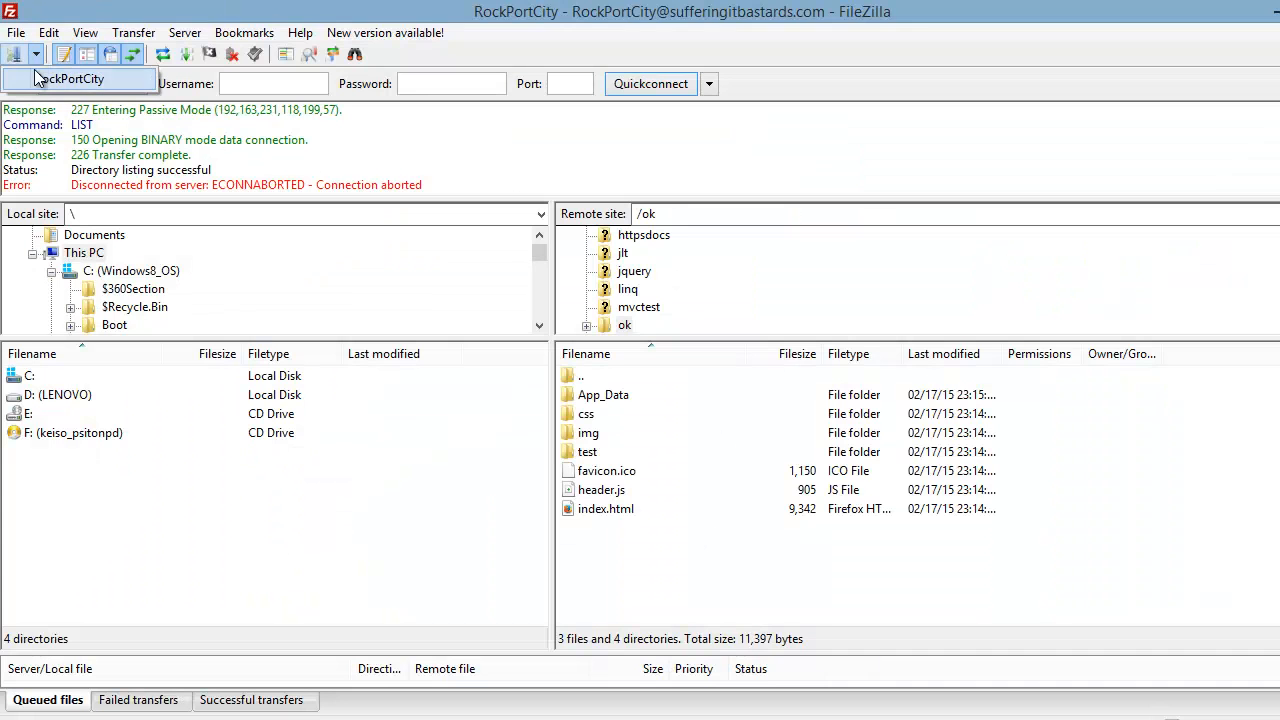
pyautogui.click(45, 79)
pyautogui.click(712, 427)
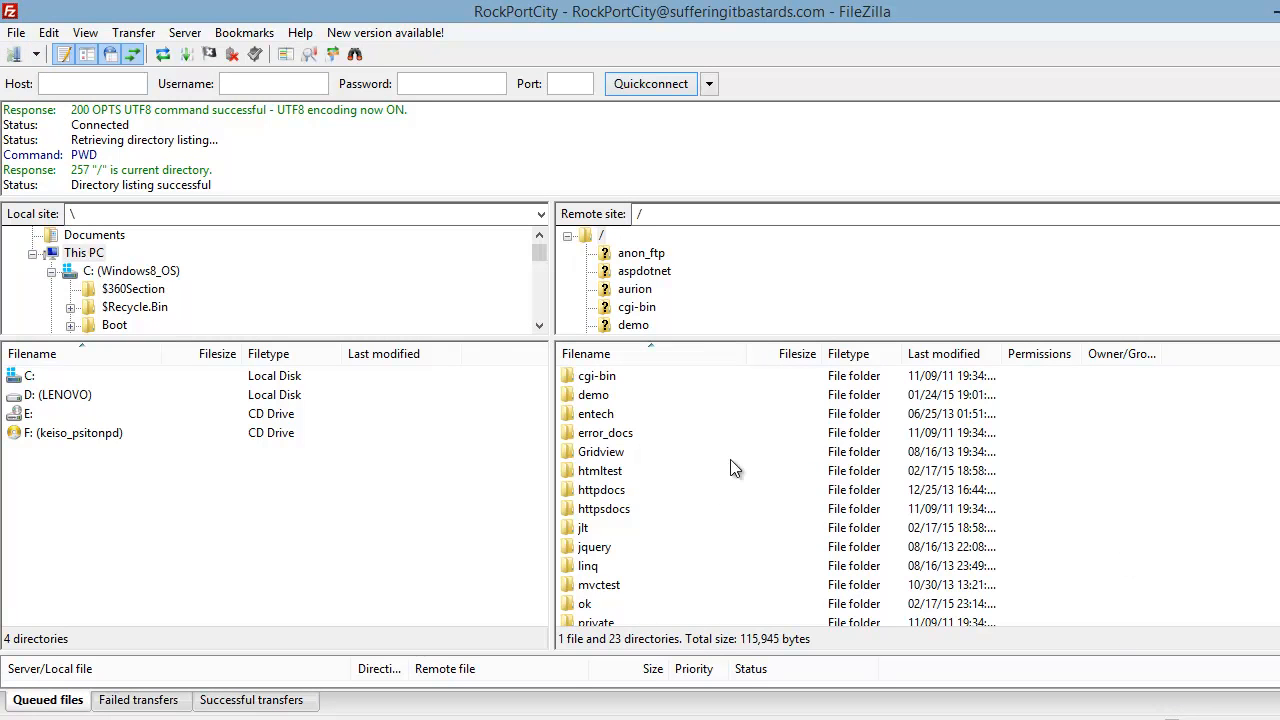
# Step: Open the ok folder of the new subdomain on the remote site
pyautogui.scroll(-2, 780, 500)
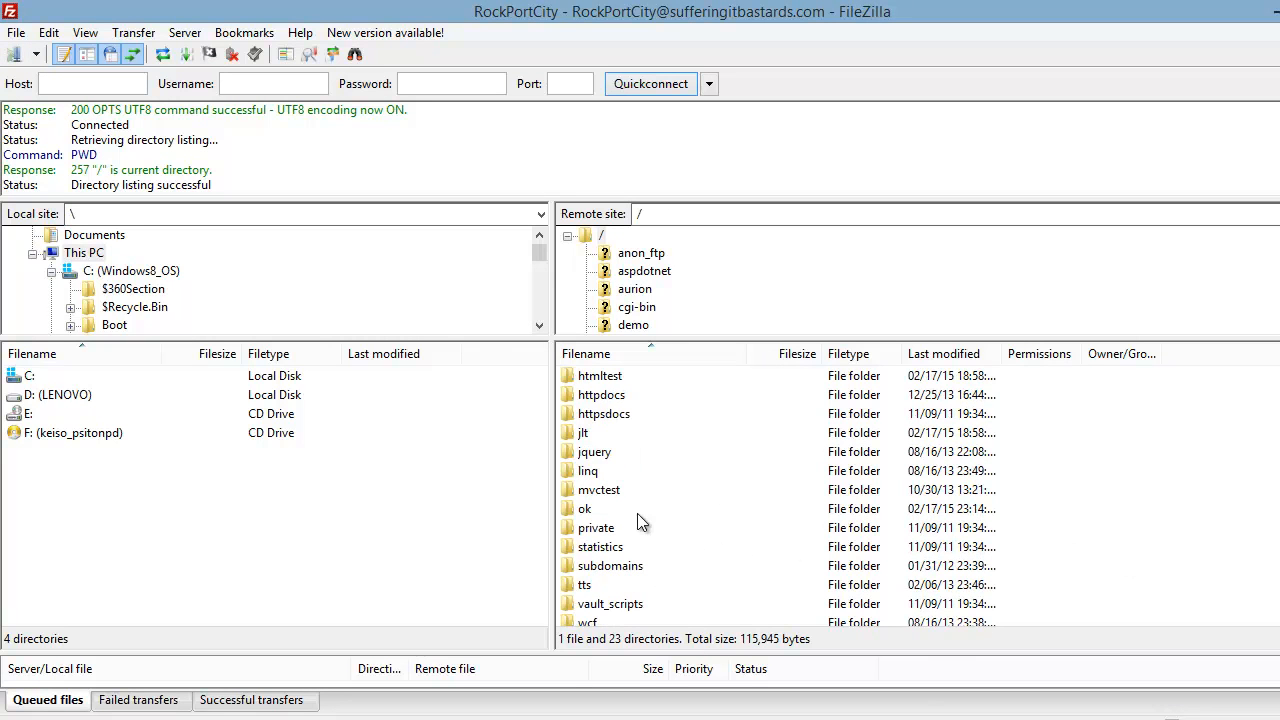
pyautogui.click(590, 512)
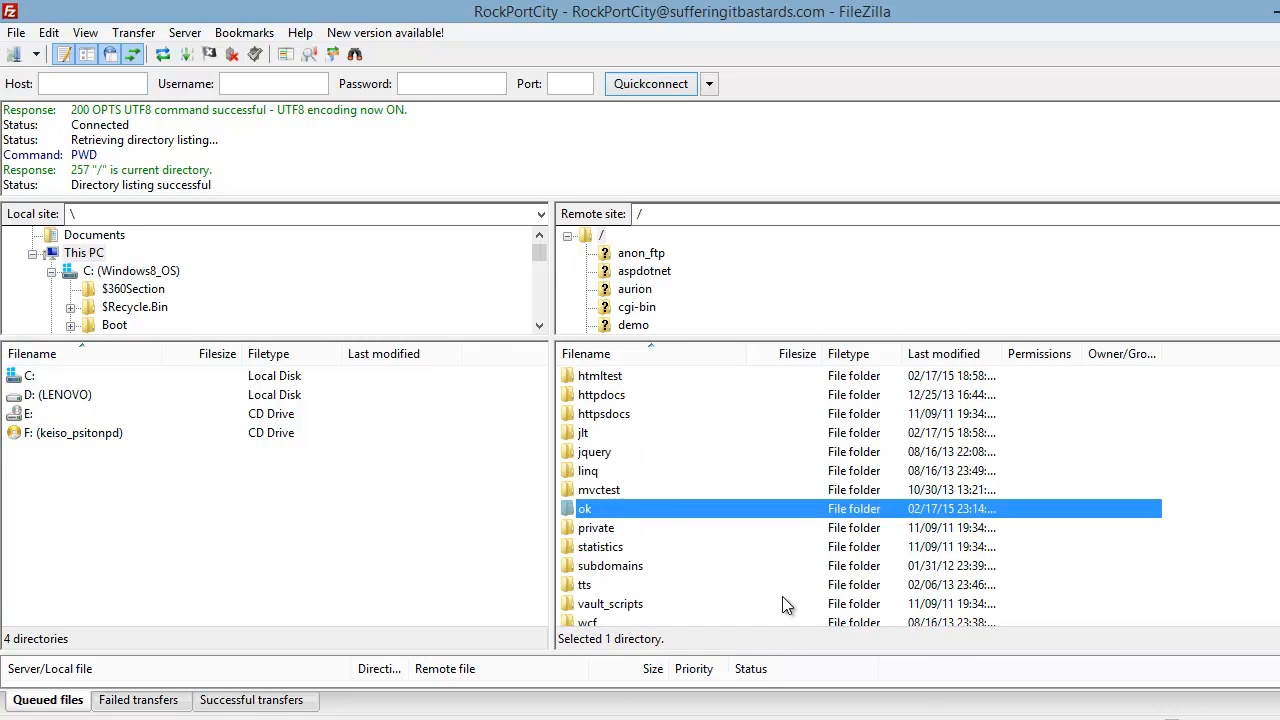
pyautogui.doubleClick(681, 508)
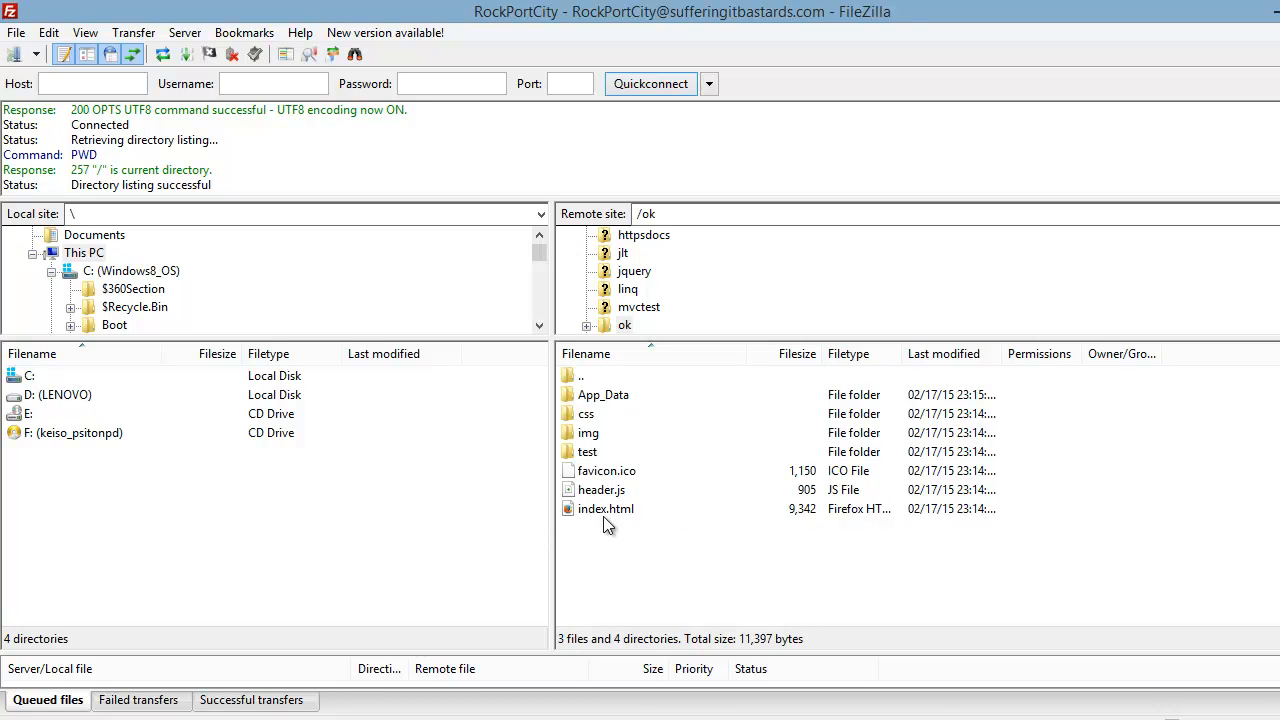
# Step: Switch to the browser and compare the ok subdomain's creation form and domain list entry with its remote folder in FileZilla
pyautogui.click(648, 718)
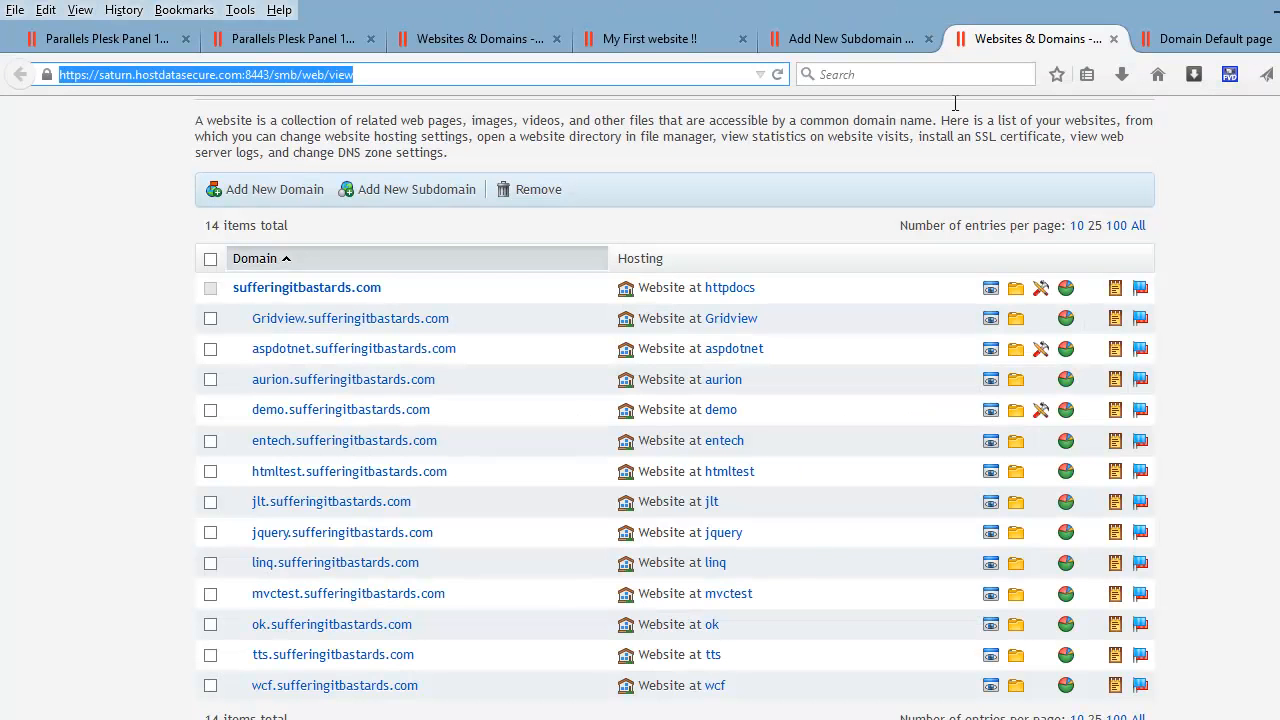
pyautogui.click(845, 49)
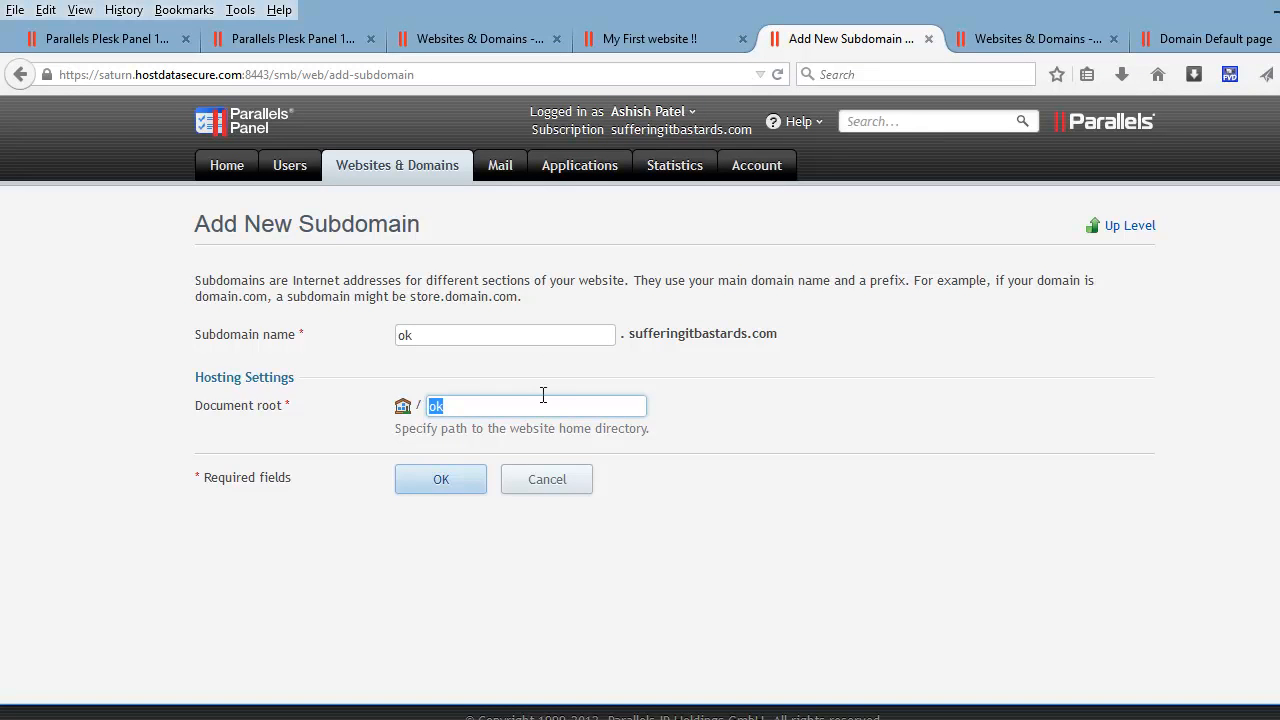
pyautogui.click(450, 485)
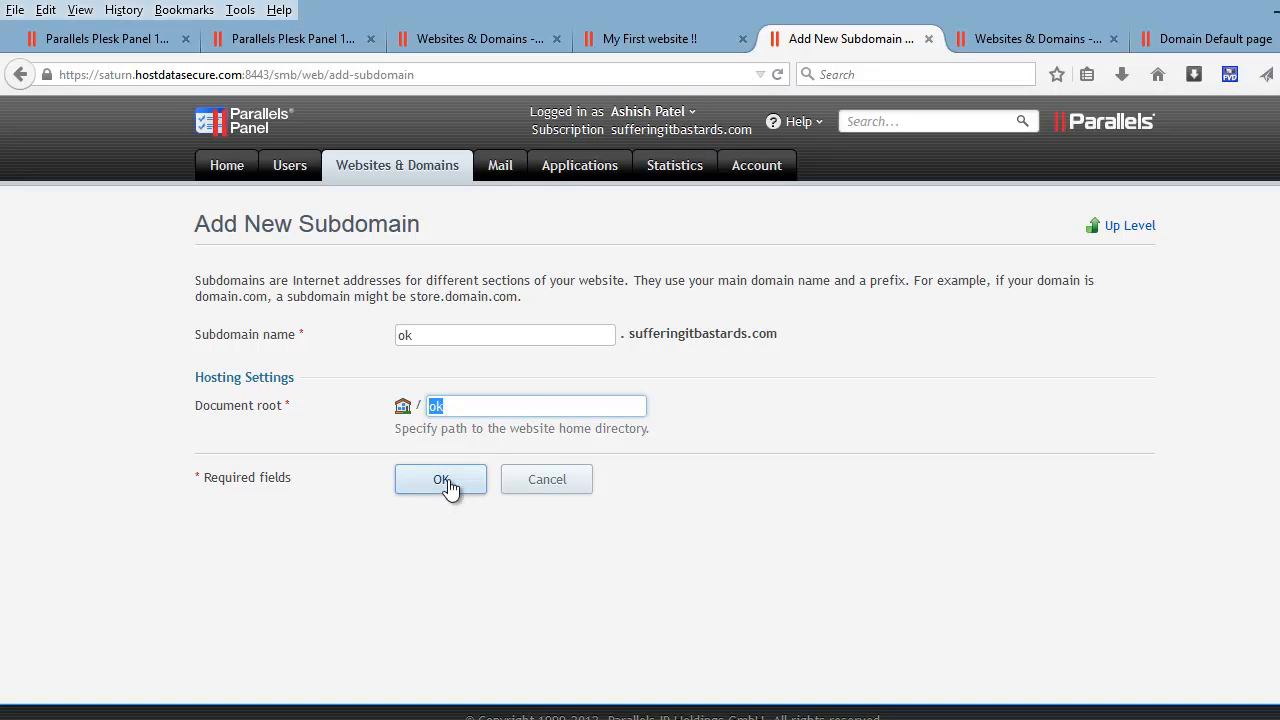
pyautogui.click(1033, 40)
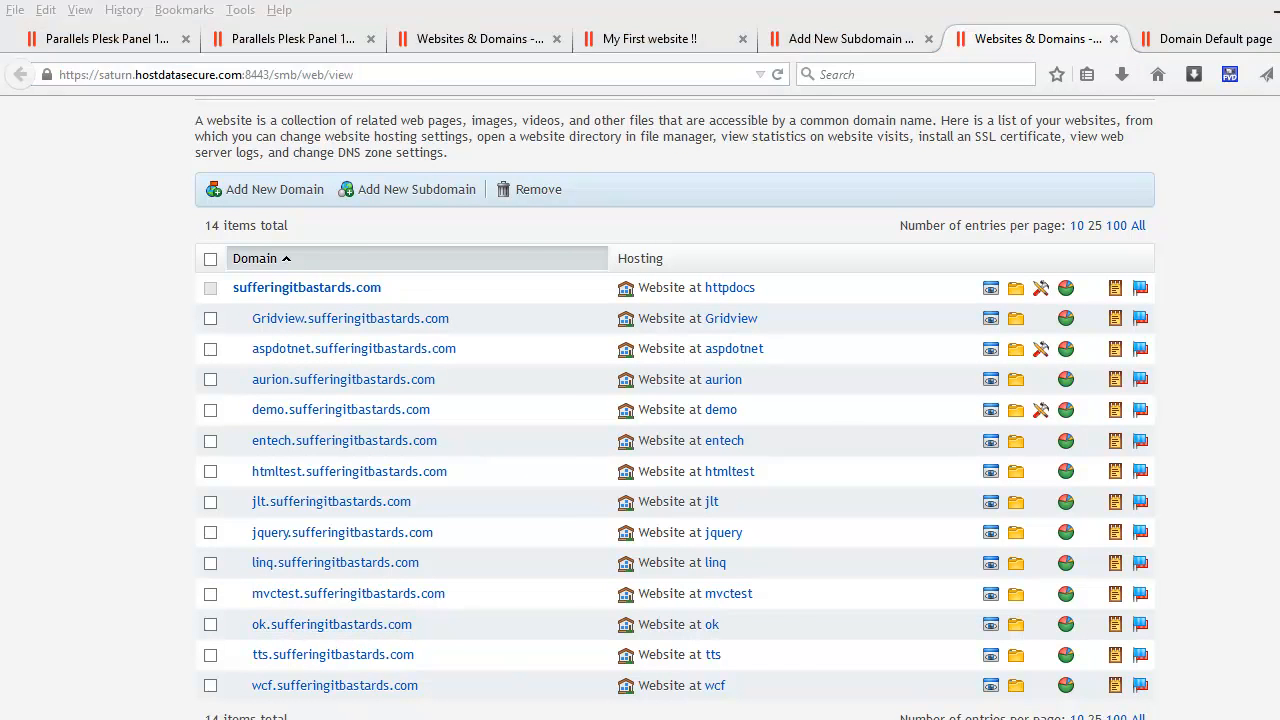
pyautogui.click(850, 718)
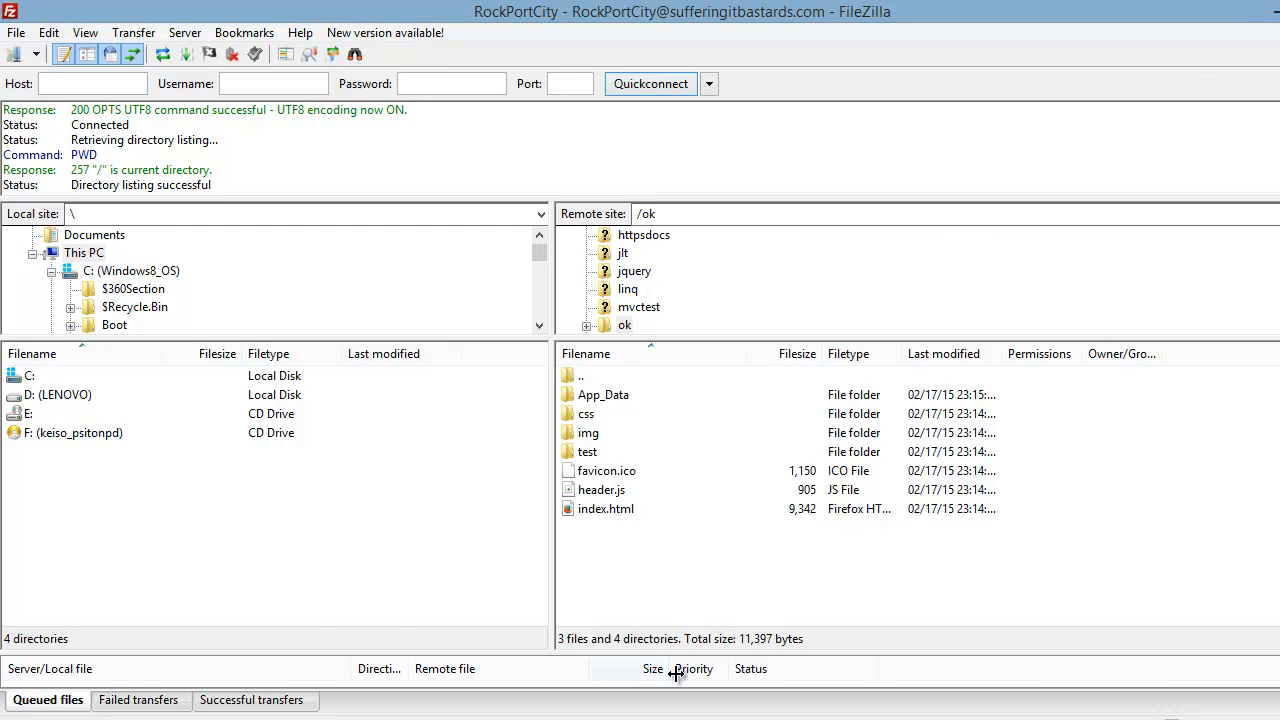
# Step: Switch to the browser and examine the default page and address of ok.sufferingitbastards.com, comparing it with the ok folder's files in FileZilla
pyautogui.click(676, 718)
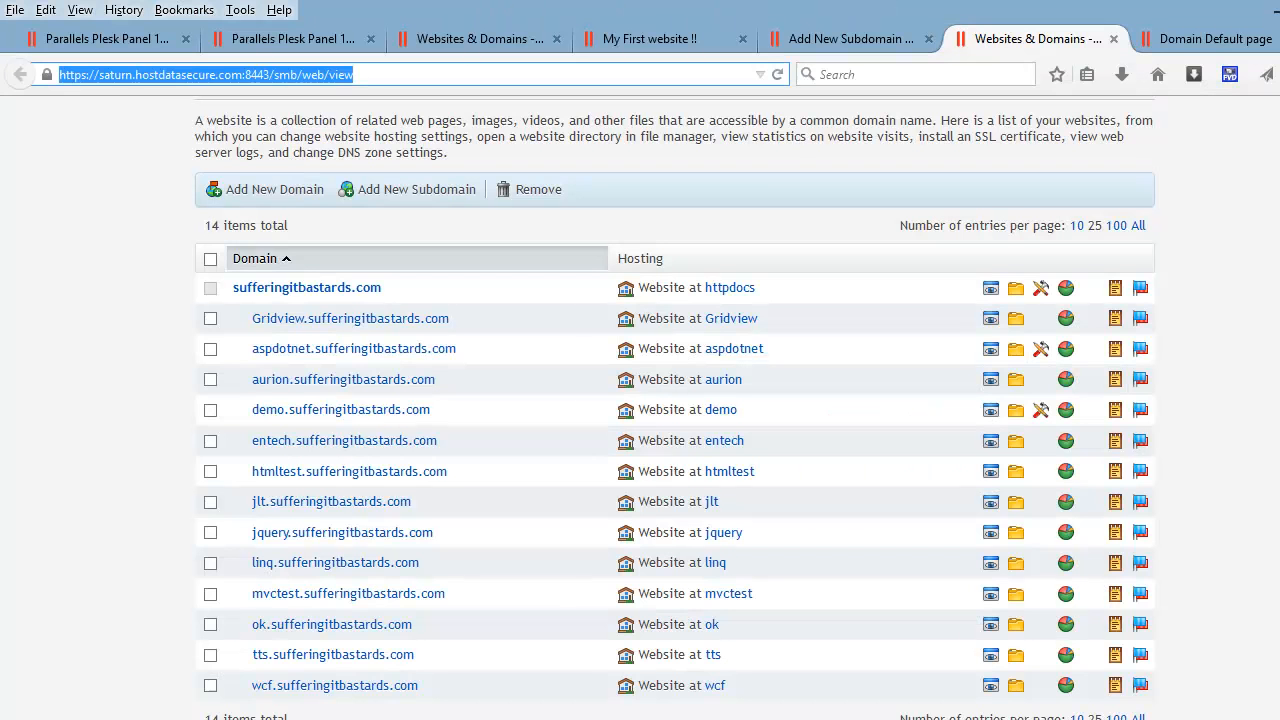
pyautogui.click(1207, 40)
pyautogui.click(133, 75)
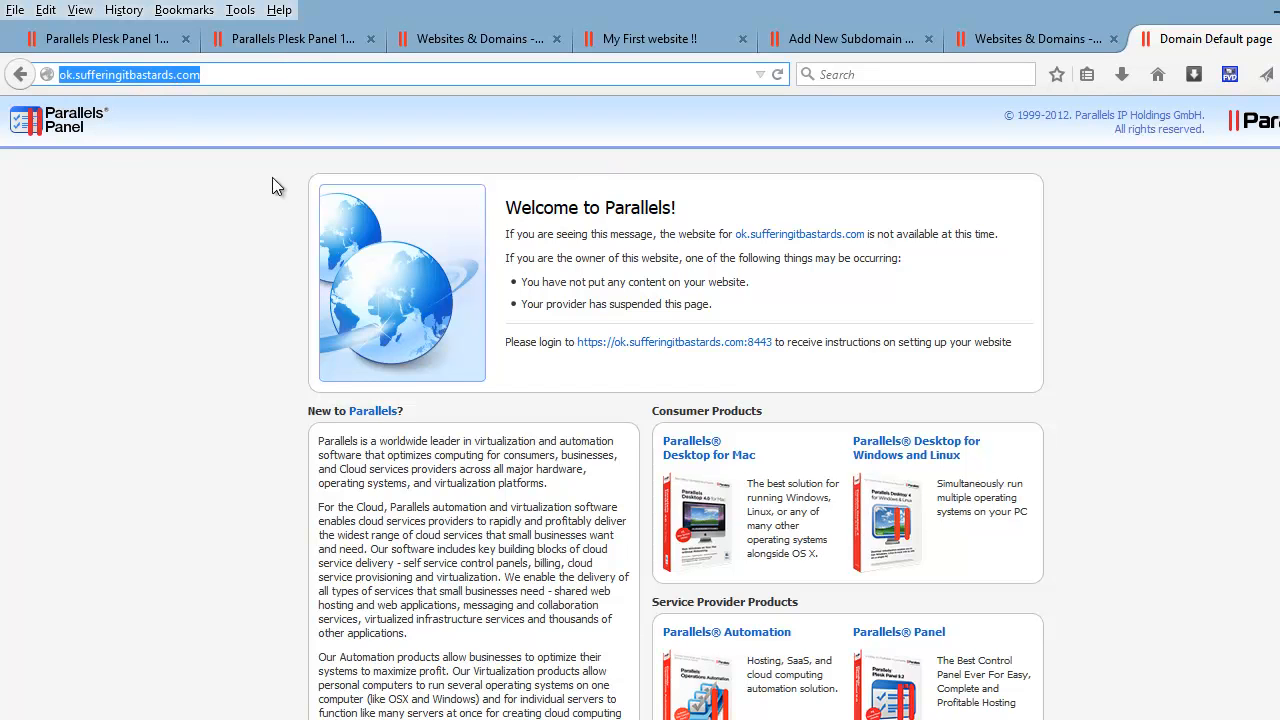
pyautogui.click(795, 273)
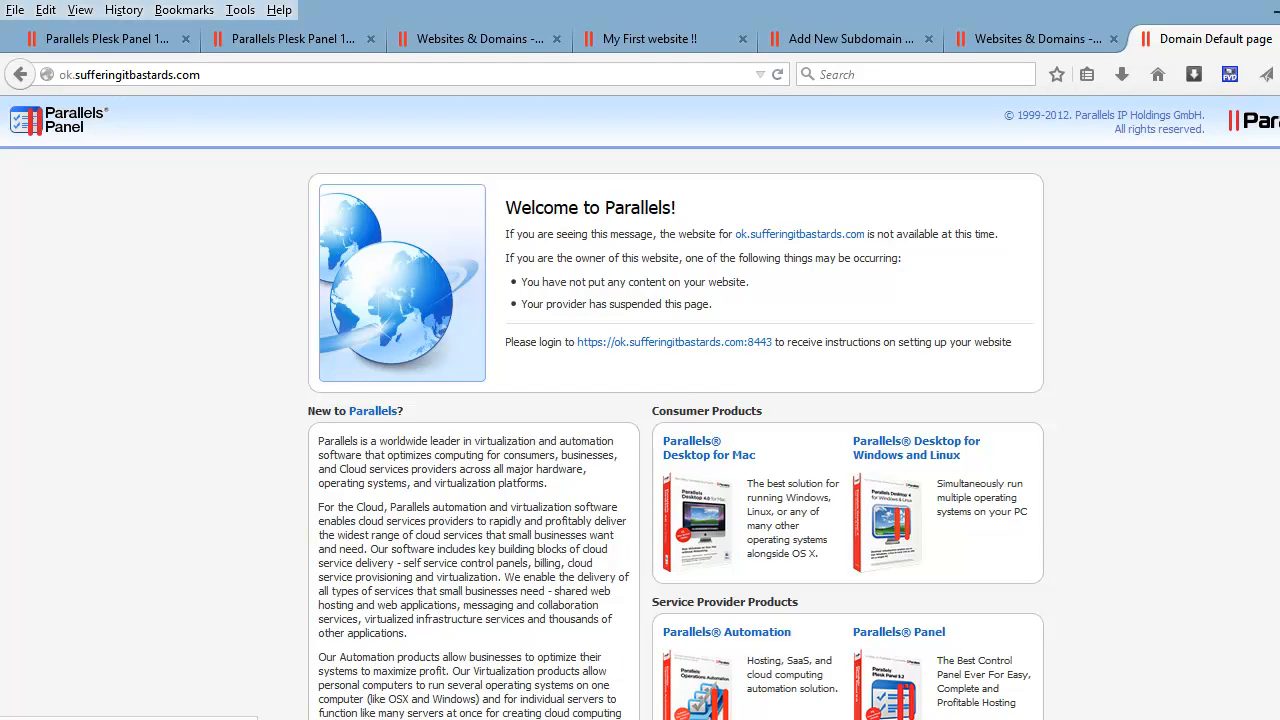
pyautogui.hotkey('alt', 'Tab')
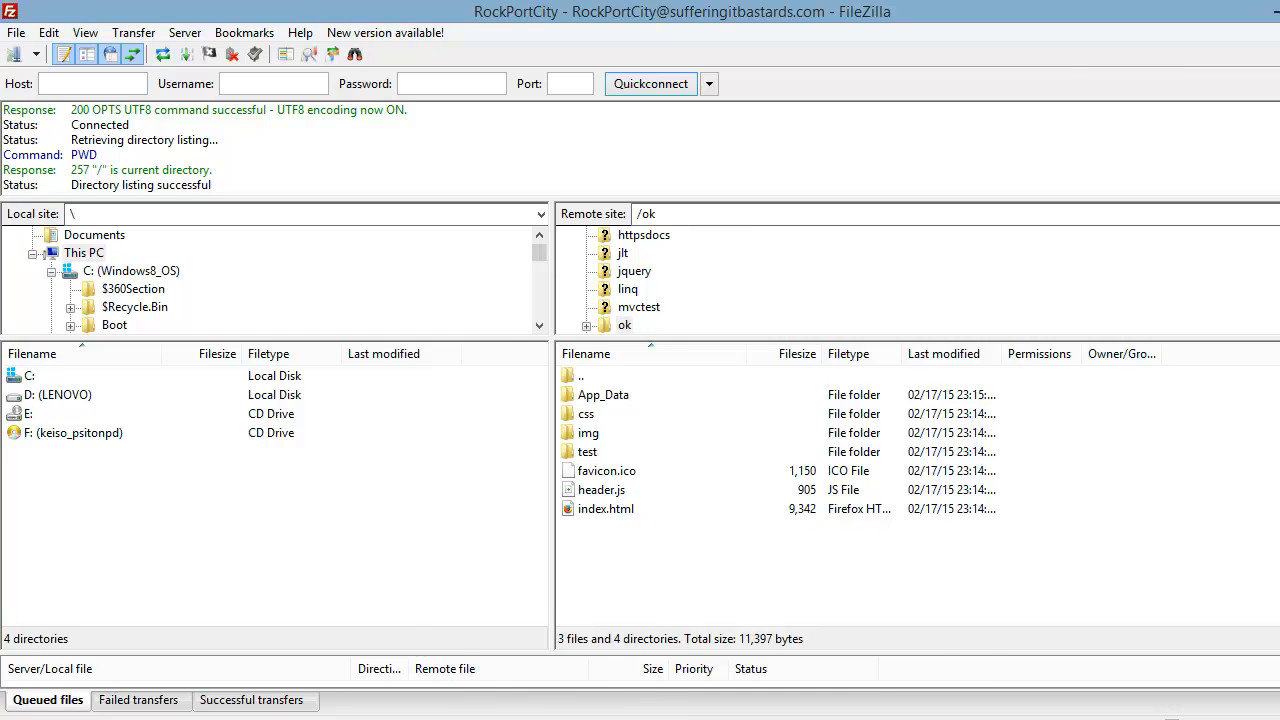
pyautogui.hotkey('alt', 'Tab')
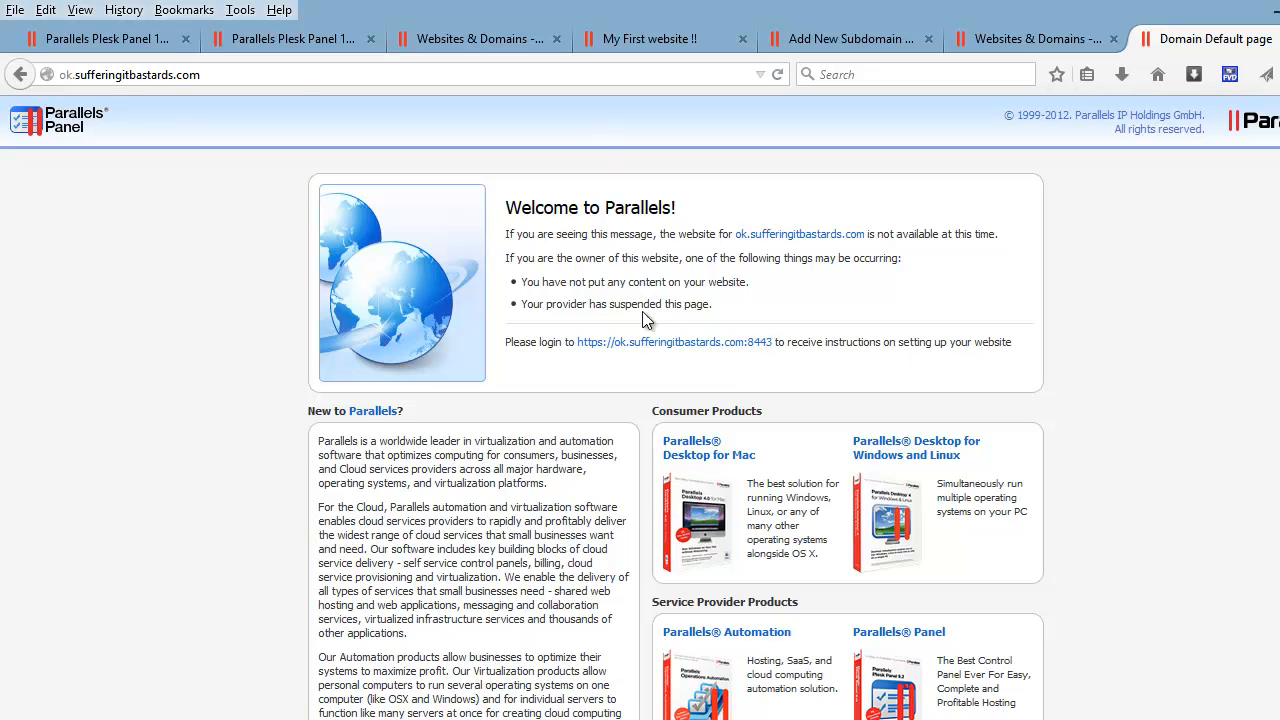
# Step: Review the Parallels Panel login page and the Websites & Domains list of subdomains in the browser
pyautogui.click(149, 44)
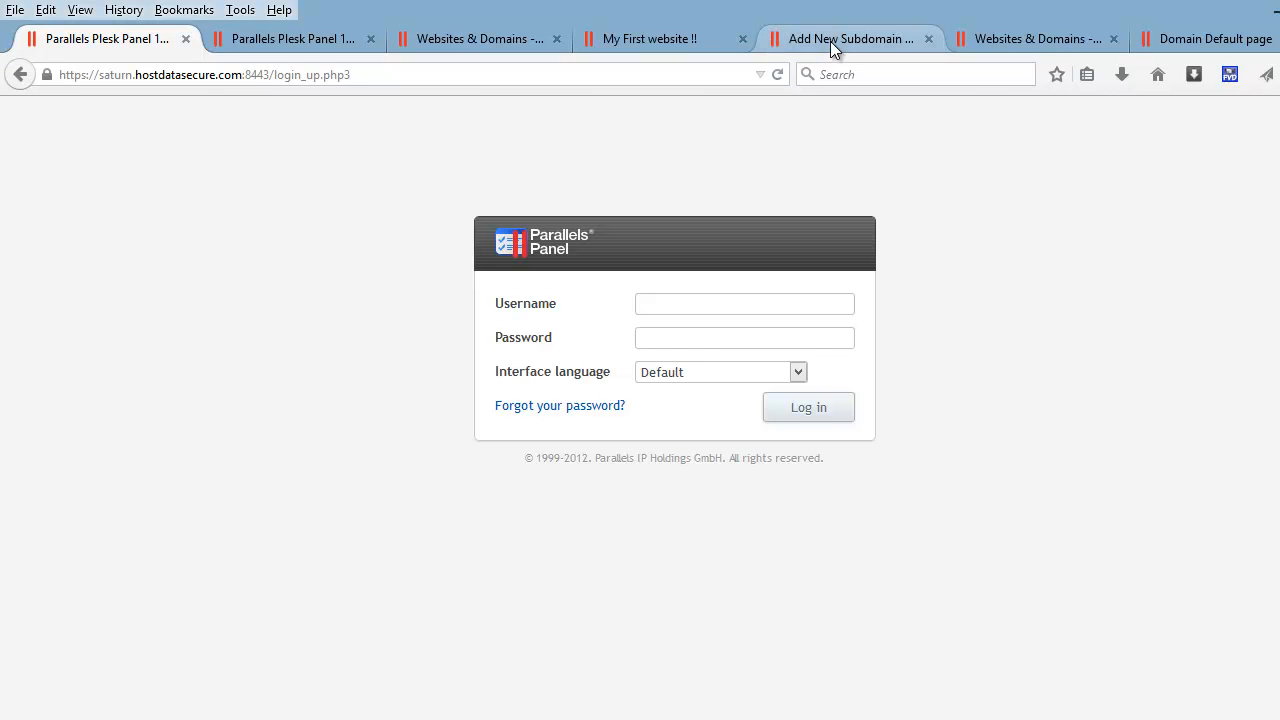
pyautogui.click(1027, 38)
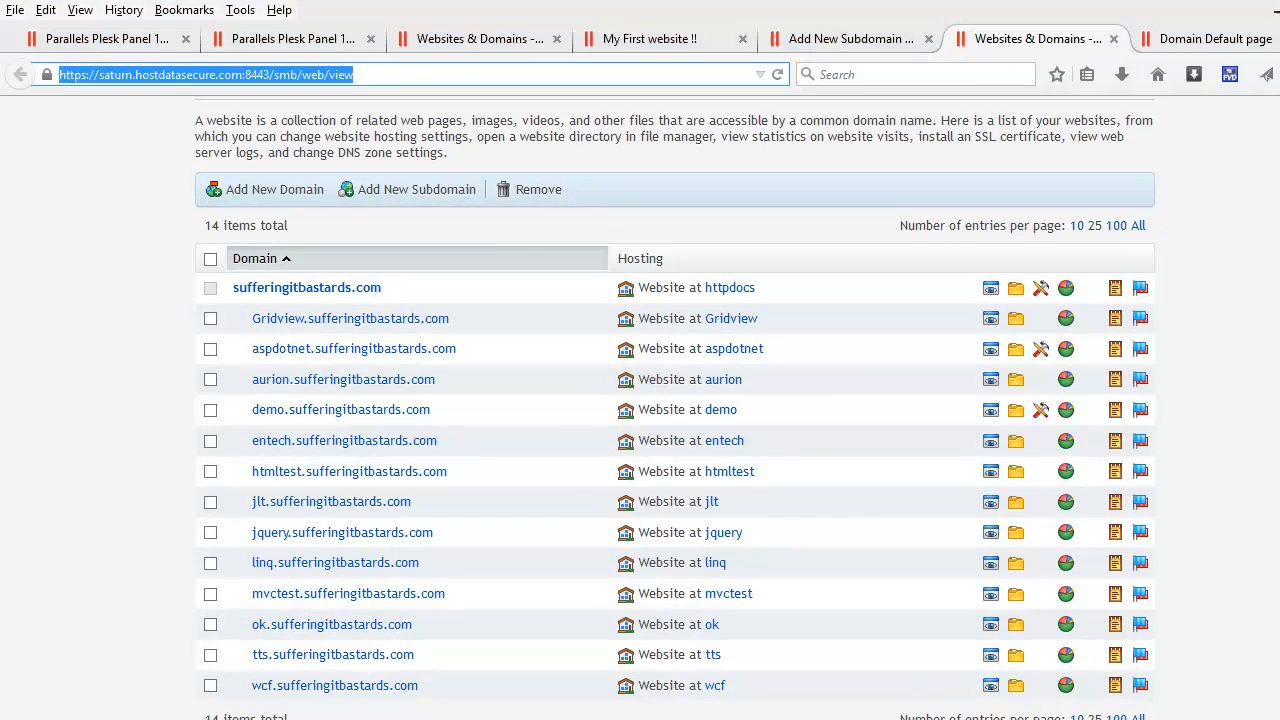
pyautogui.hotkey('alt', 'Tab')
pyautogui.hotkey('alt', 'Tab')
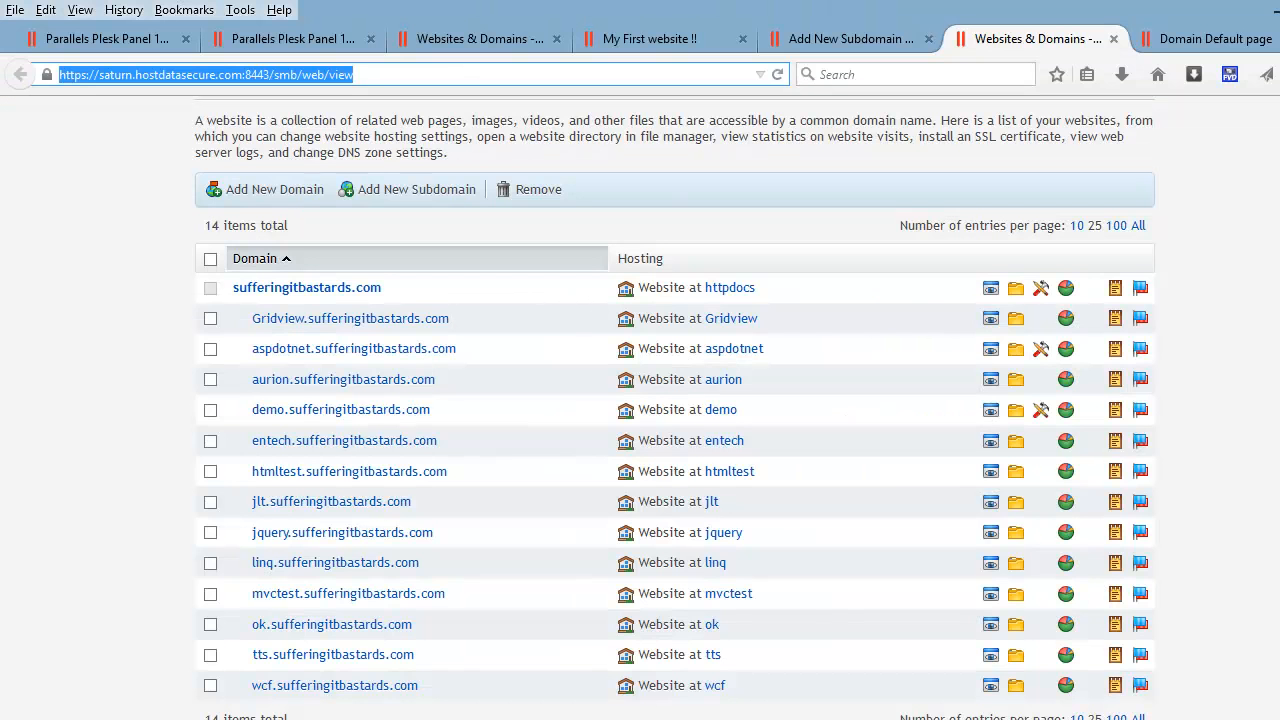
pyautogui.click(711, 718)
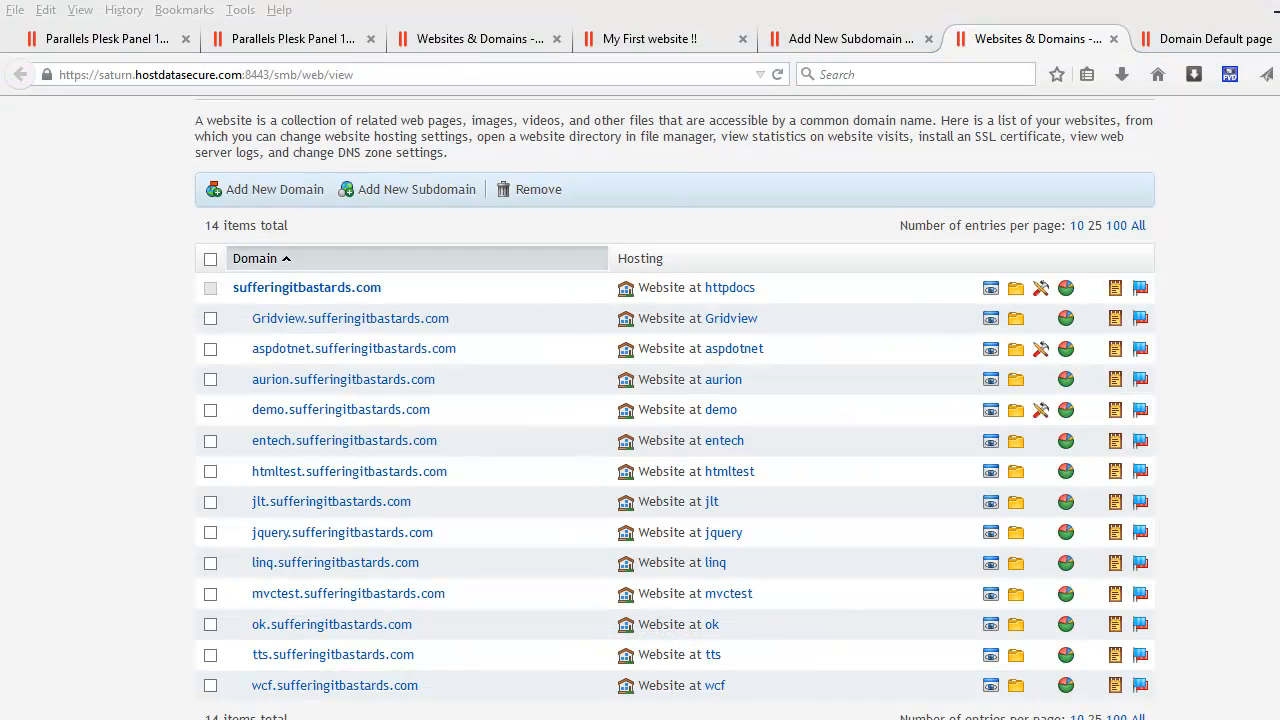